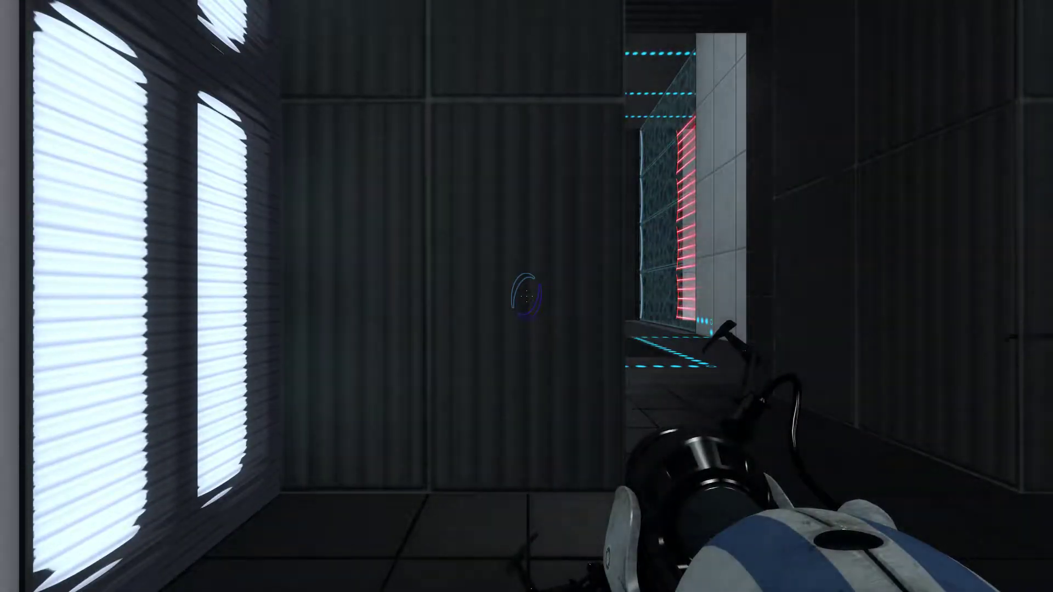
- Enter the co-op chamber and survey the button, laser field and partner robot
{"action": "left_click", "coordinate": [527, 296]}
{"action": "key", "text": "w"}
{"action": "key", "text": "w"}
{"action": "key", "text": "w"}
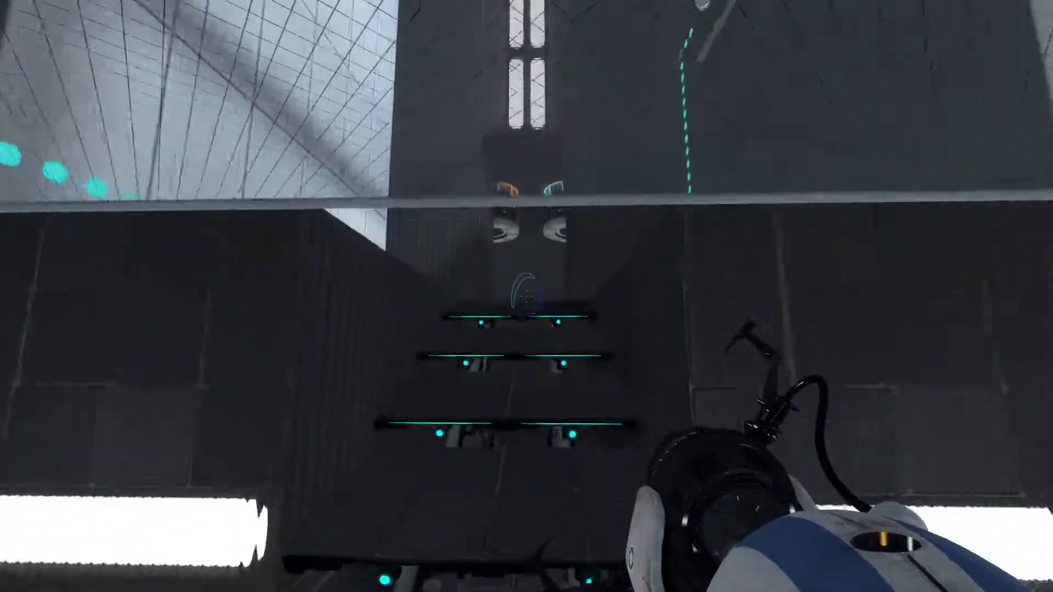
{"action": "key", "text": "w"}
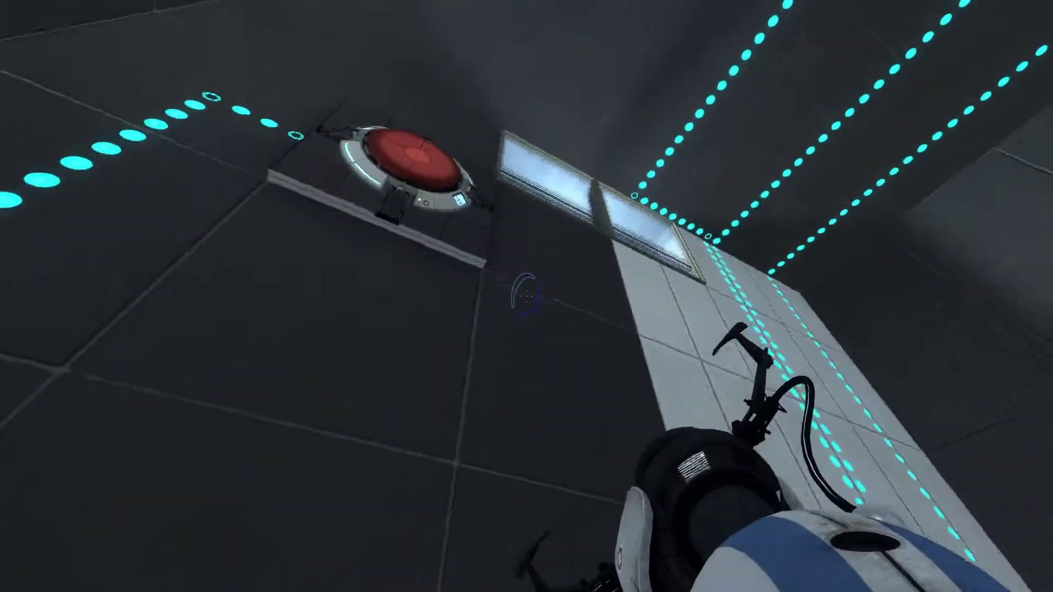
{"action": "key", "text": "w"}
{"action": "key", "text": "w"}
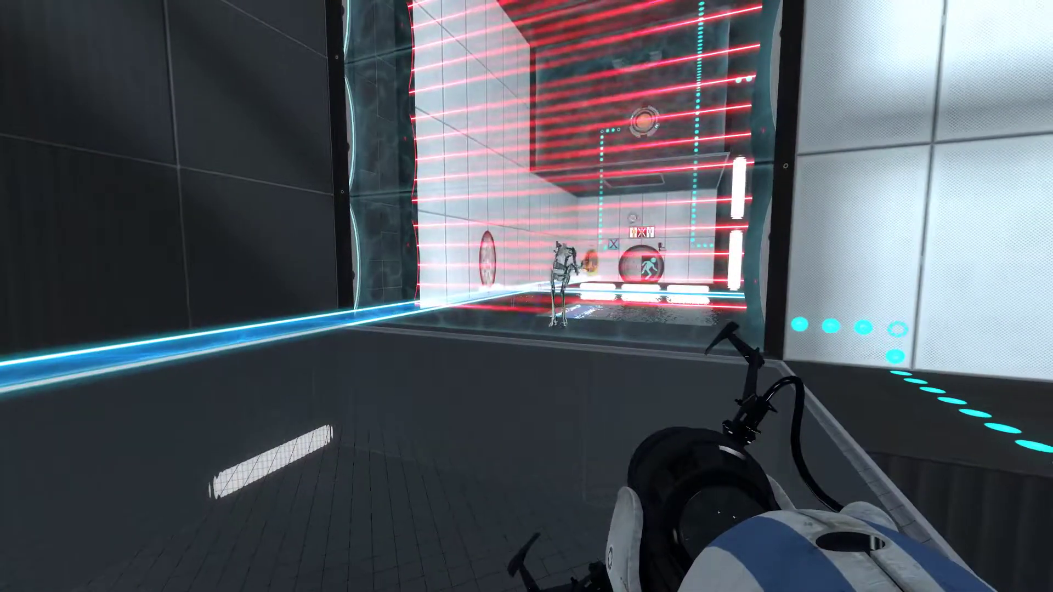
{"action": "key", "text": "w"}
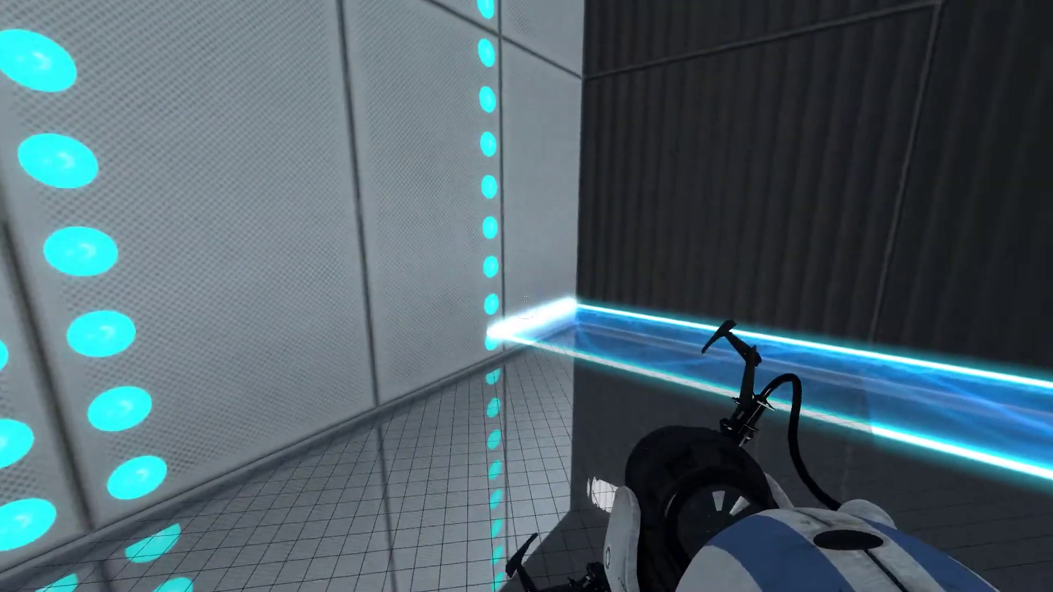
- Place a purple portal and a portal that sends the light bridge onto the white wall
{"action": "left_click", "coordinate": [527, 296]}
{"action": "left_click_drag", "start_coordinate": [526, 297], "coordinate": [740, 296]}
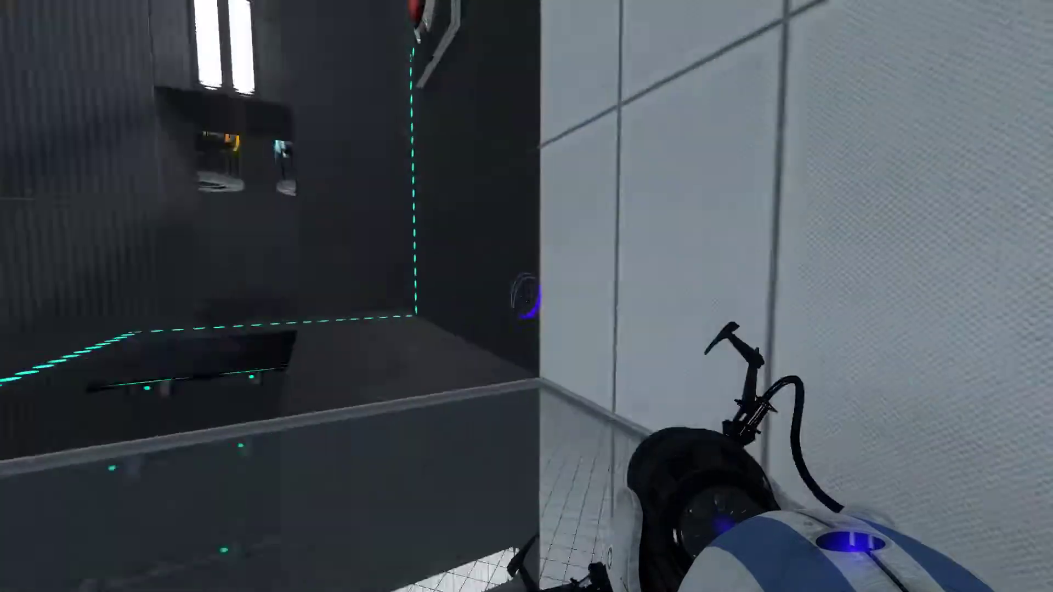
{"action": "left_click", "coordinate": [527, 297]}
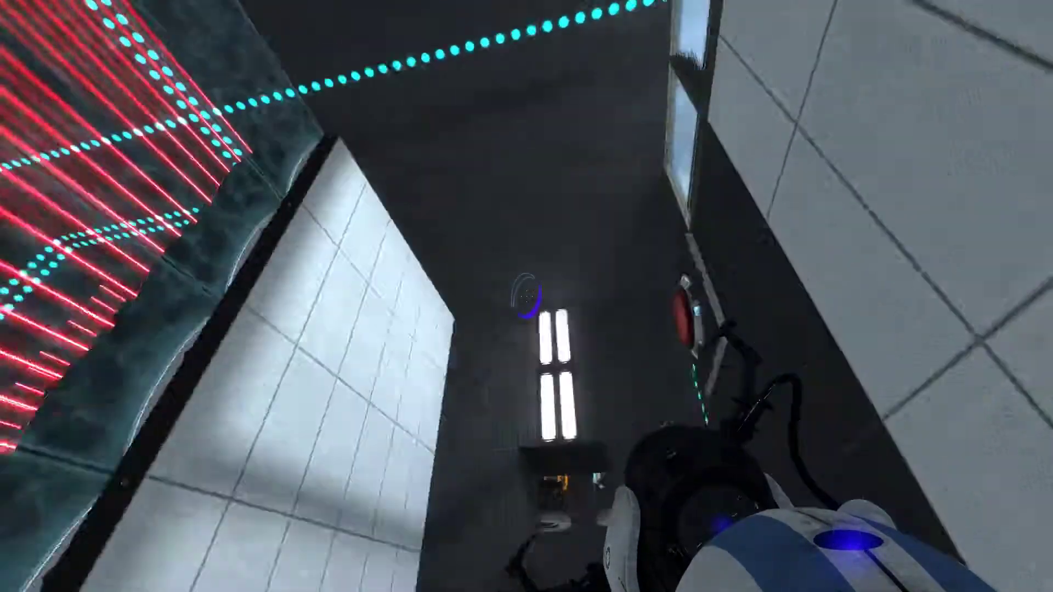
{"action": "left_click_drag", "start_coordinate": [526, 297], "coordinate": [411, 246]}
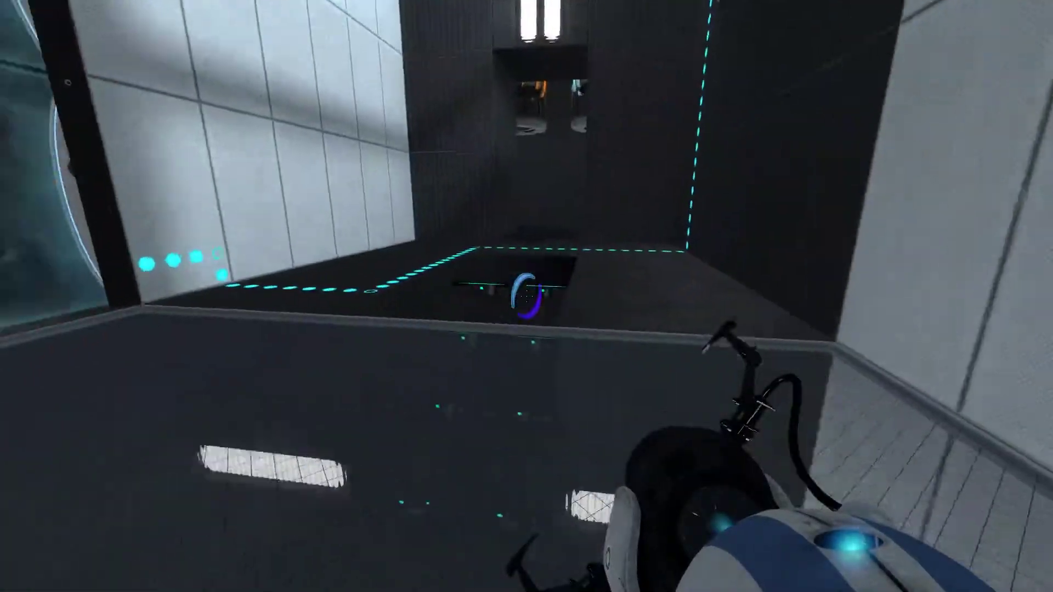
{"action": "left_click_drag", "start_coordinate": [527, 296], "coordinate": [329, 296]}
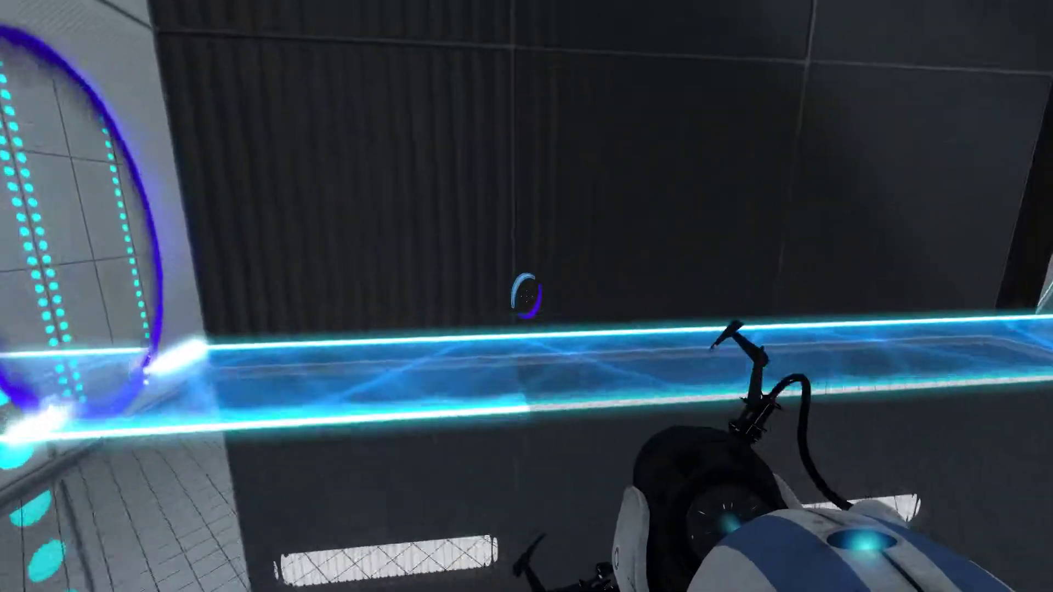
- Walk through the purple portal up the light bridge to the red button
{"action": "key", "text": "w"}
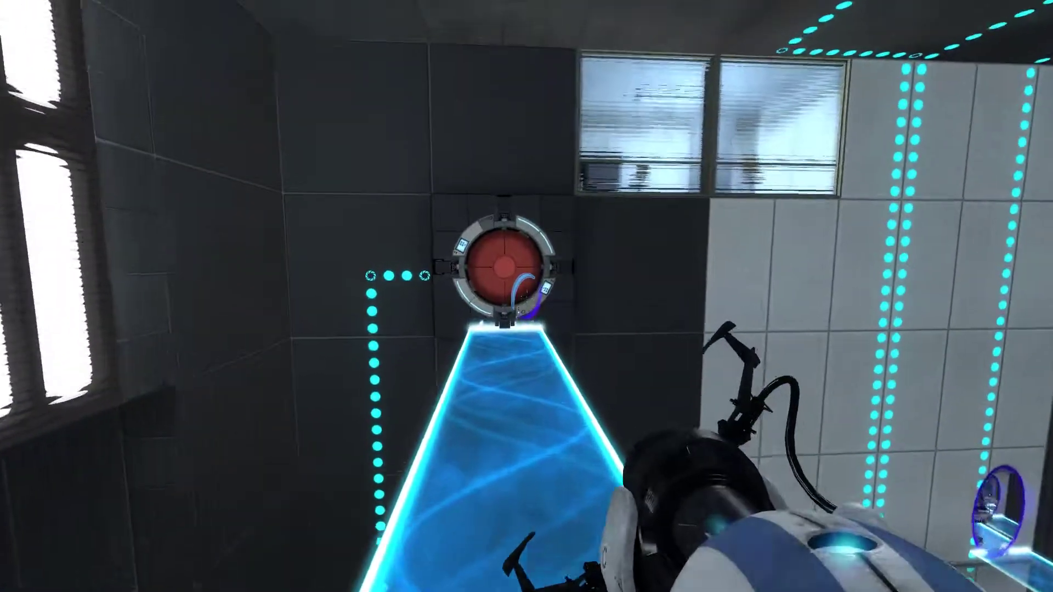
{"action": "key", "text": "w"}
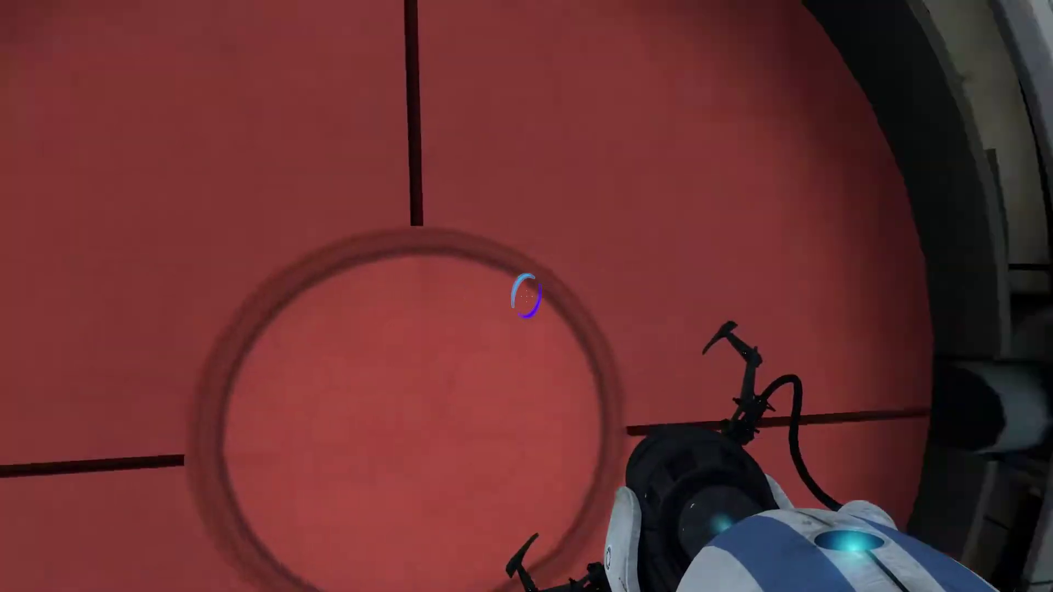
{"action": "left_click_drag", "start_coordinate": [527, 296], "coordinate": [248, 297]}
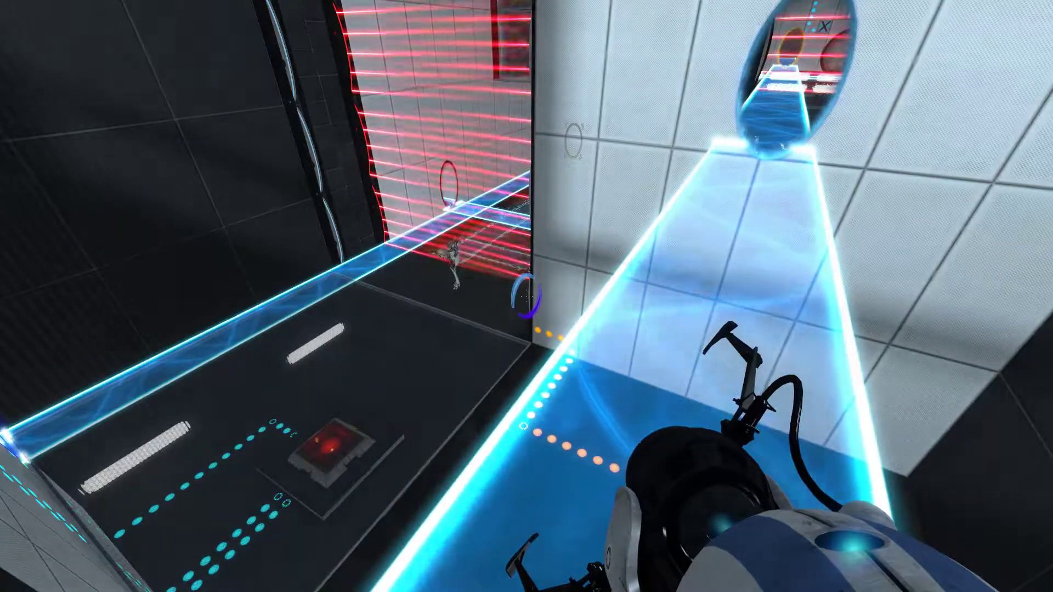
{"action": "left_click_drag", "start_coordinate": [527, 297], "coordinate": [527, 263]}
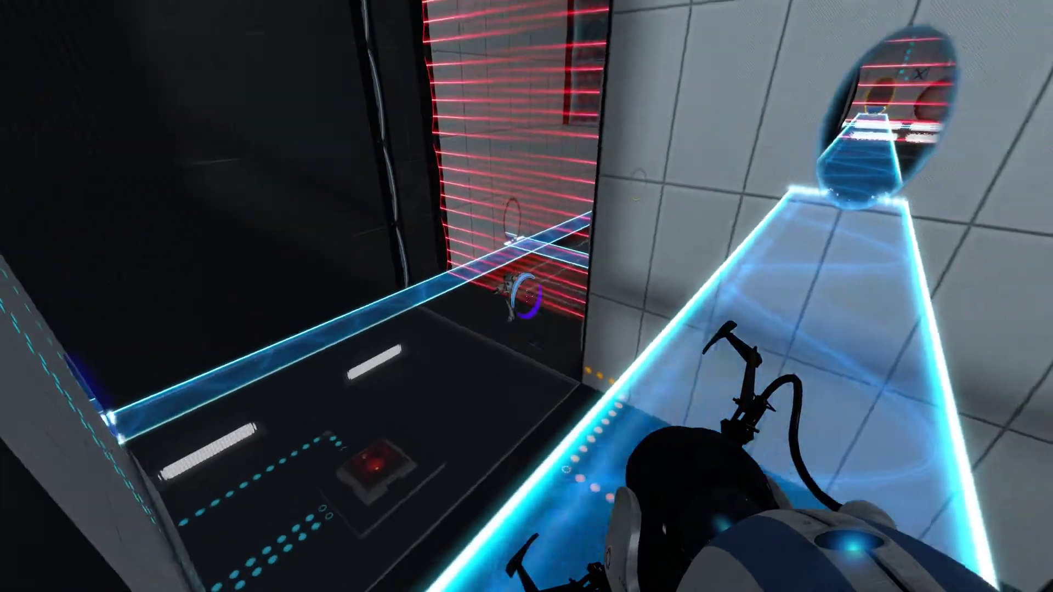
- Reposition the blue portal across several white wall spots, removing the bridge over the gap
{"action": "left_click", "coordinate": [526, 296]}
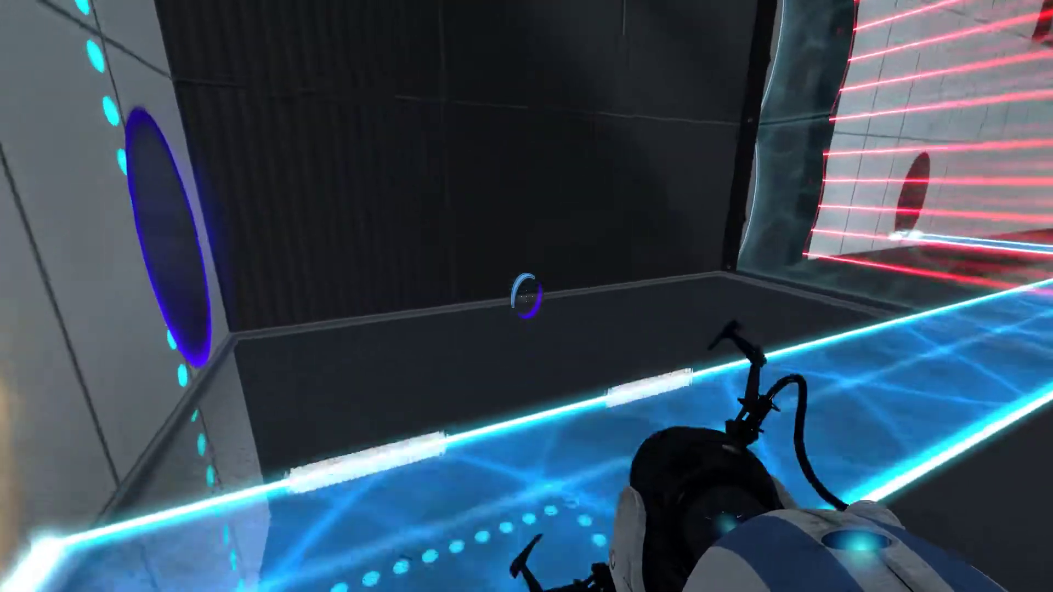
{"action": "left_click", "coordinate": [526, 296]}
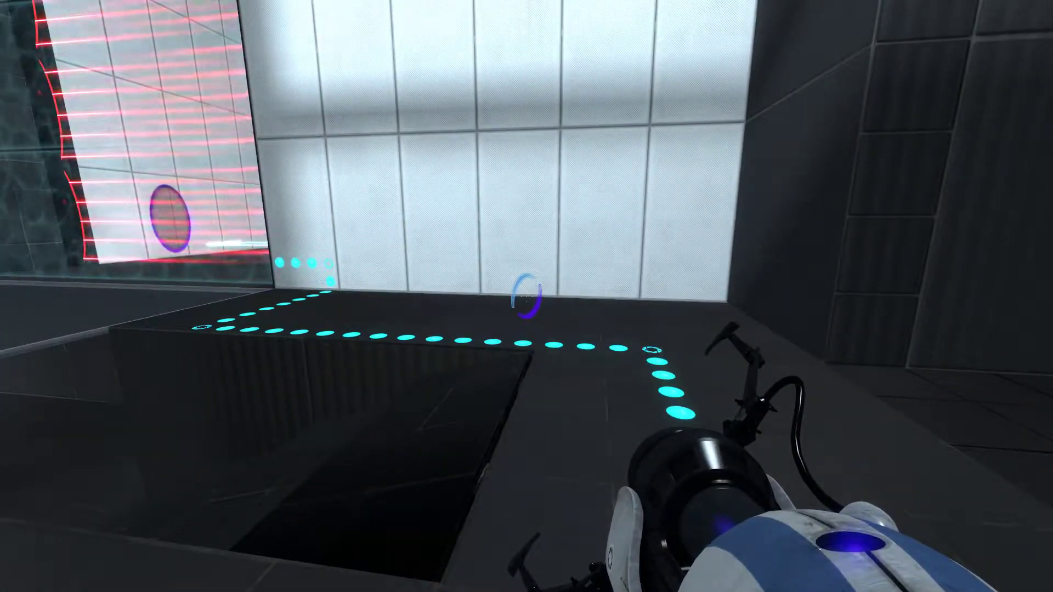
{"action": "left_click", "coordinate": [527, 296]}
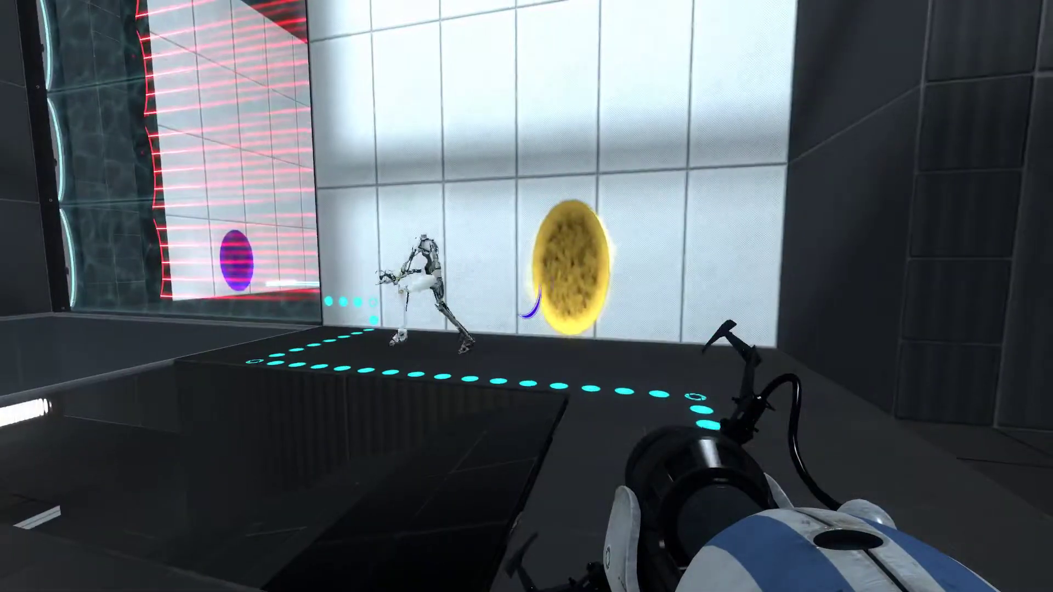
{"action": "left_click", "coordinate": [527, 296]}
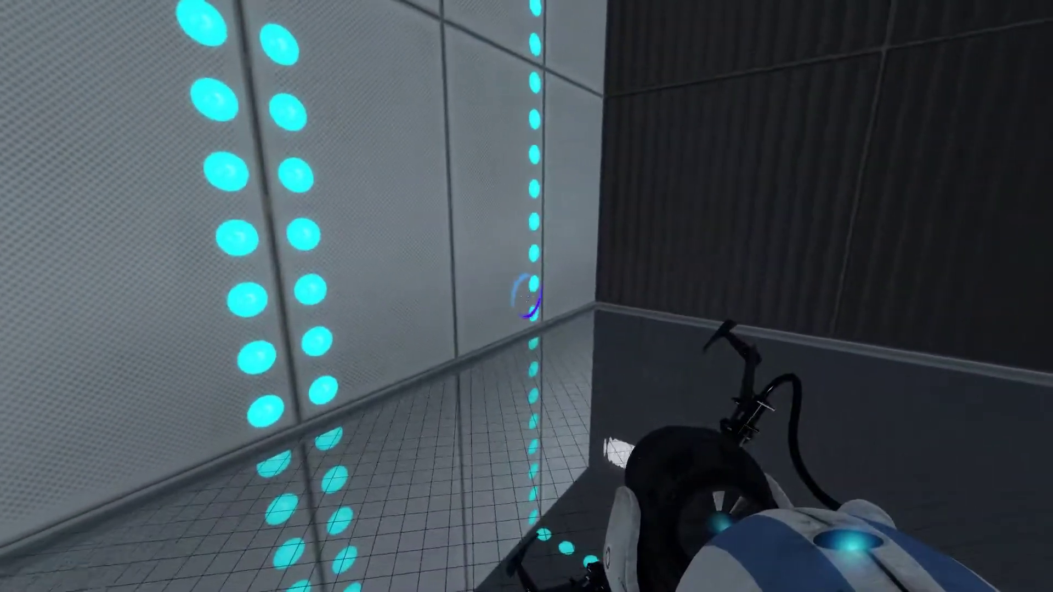
{"action": "left_click", "coordinate": [527, 297]}
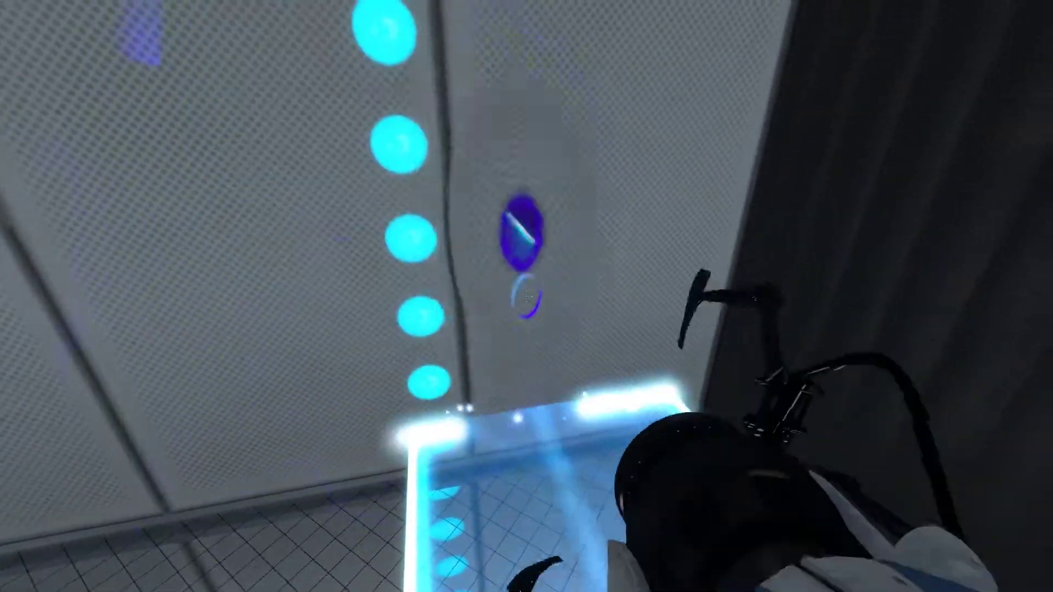
- Redirect the bridge with a purple portal, cross into the laser room, and place an orange portal
{"action": "right_click", "coordinate": [526, 297]}
{"action": "key", "text": "w"}
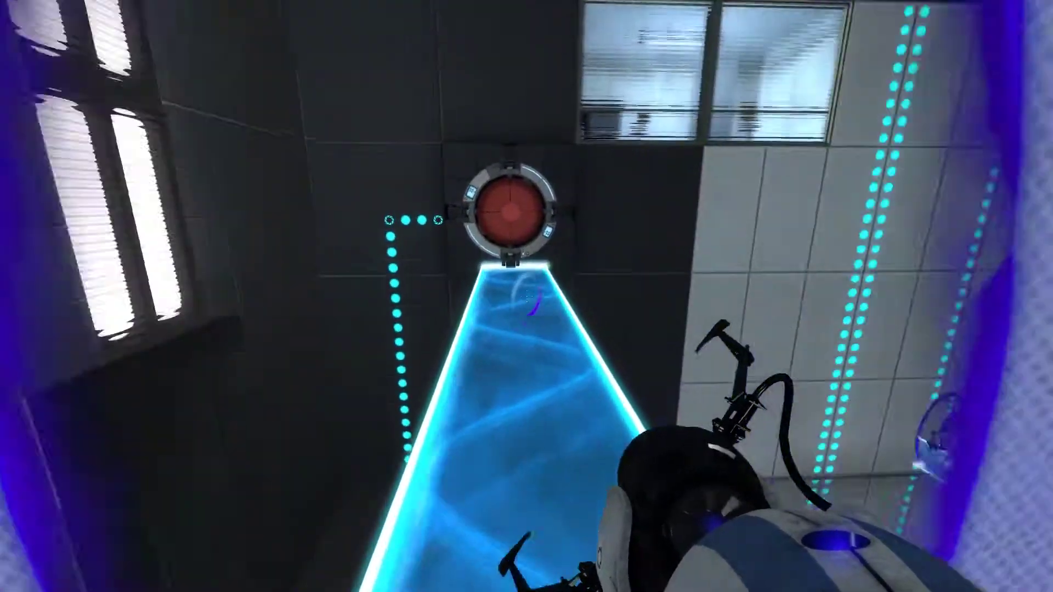
{"action": "key", "text": "w"}
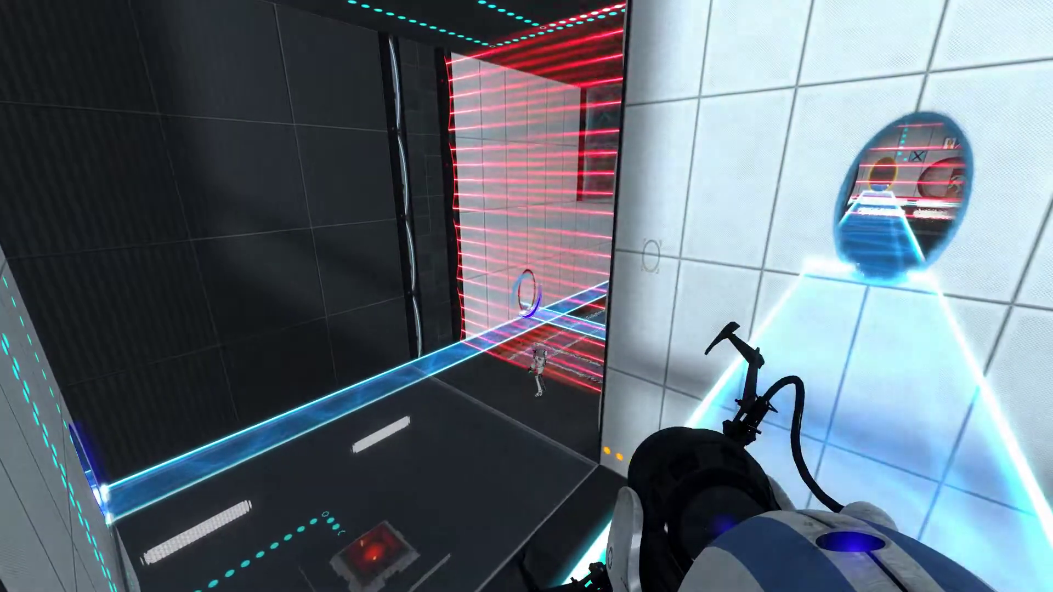
{"action": "key", "text": "w"}
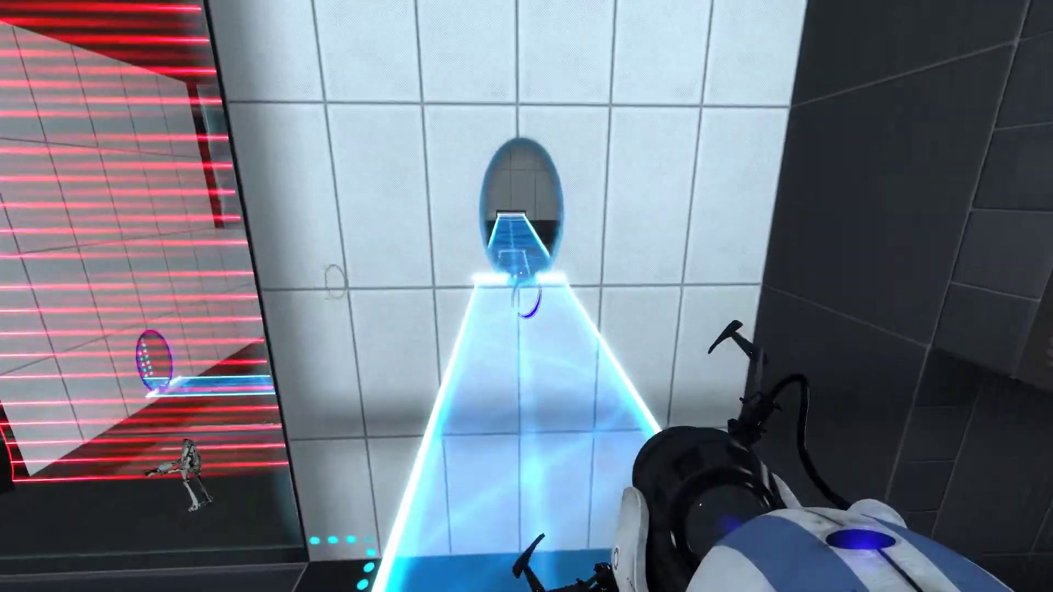
{"action": "key", "text": "w"}
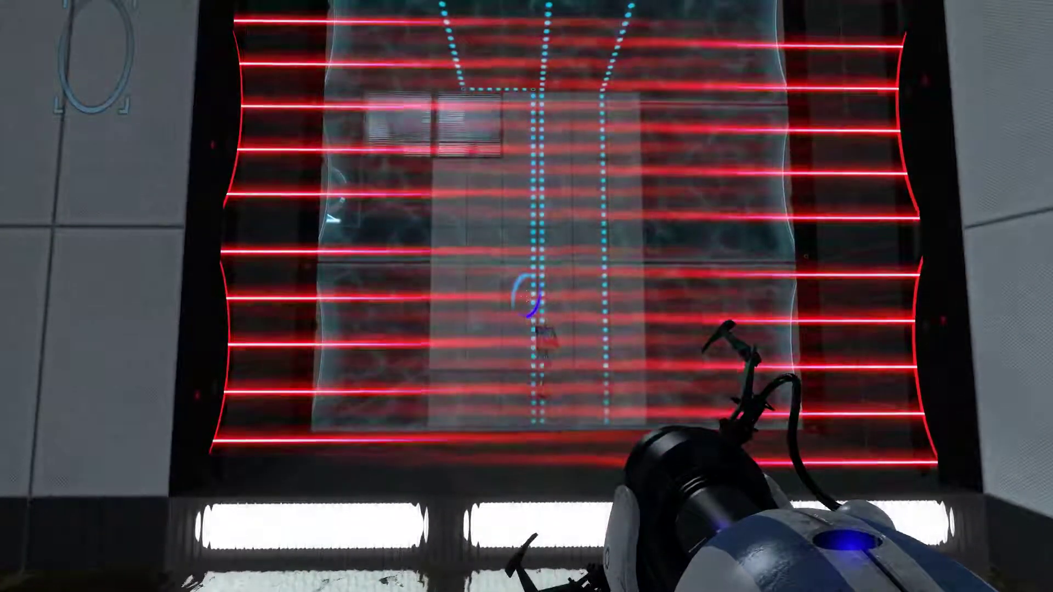
{"action": "right_click", "coordinate": [526, 296]}
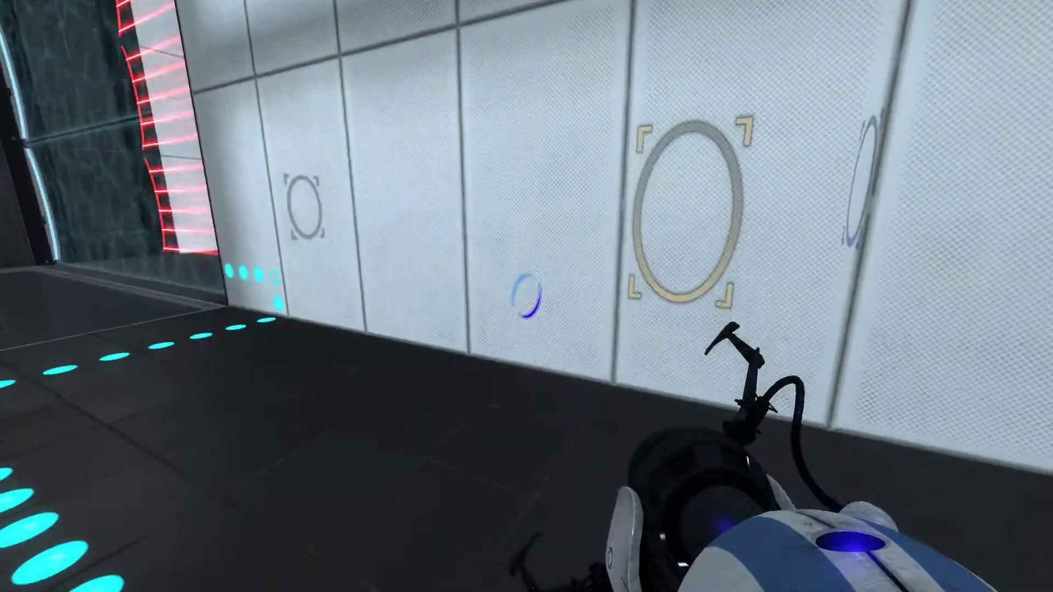
- Open blue portals, pick up the weighted cube and carry it onto the light bridge
{"action": "left_click", "coordinate": [527, 296]}
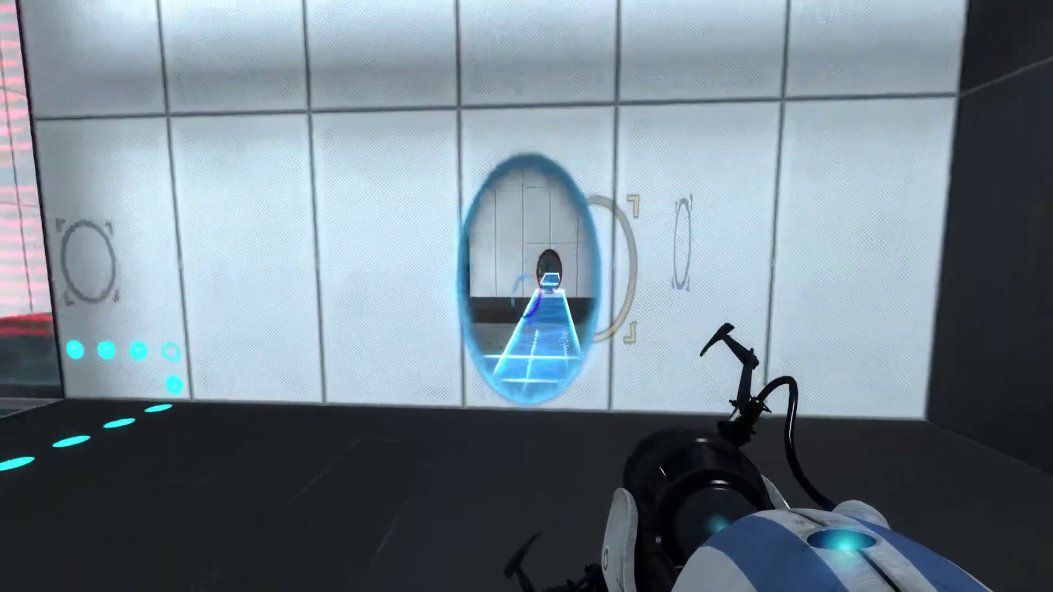
{"action": "key", "text": "w"}
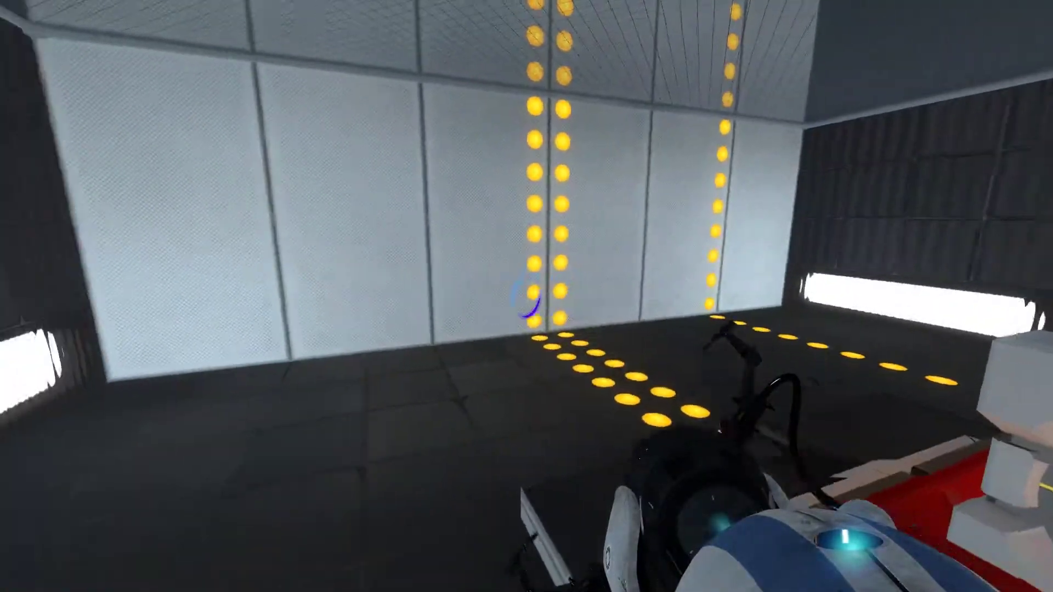
{"action": "left_click", "coordinate": [526, 296]}
{"action": "key", "text": "e"}
{"action": "key", "text": "w"}
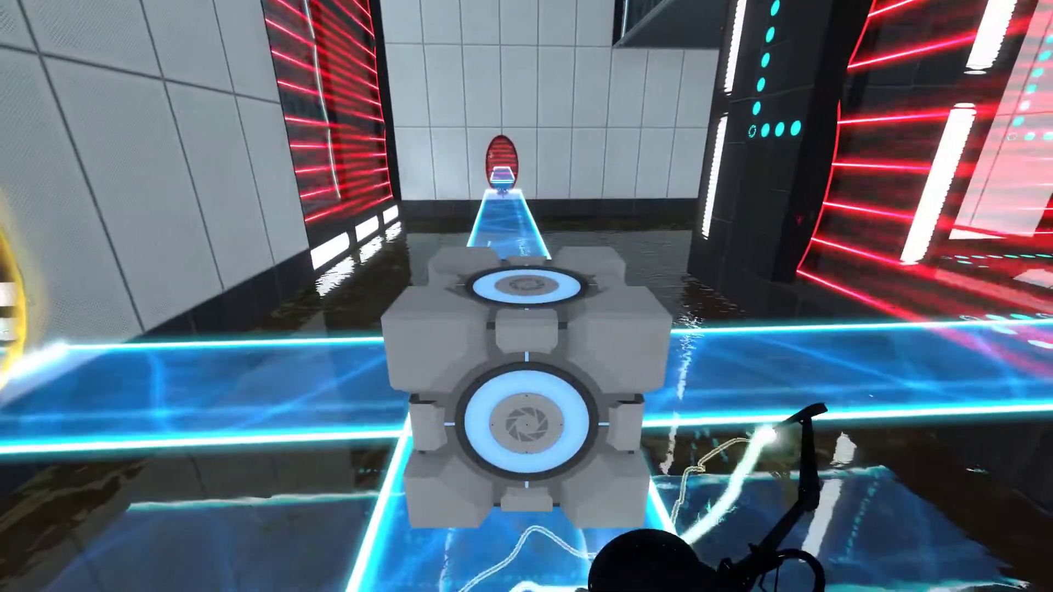
{"action": "key", "text": "w"}
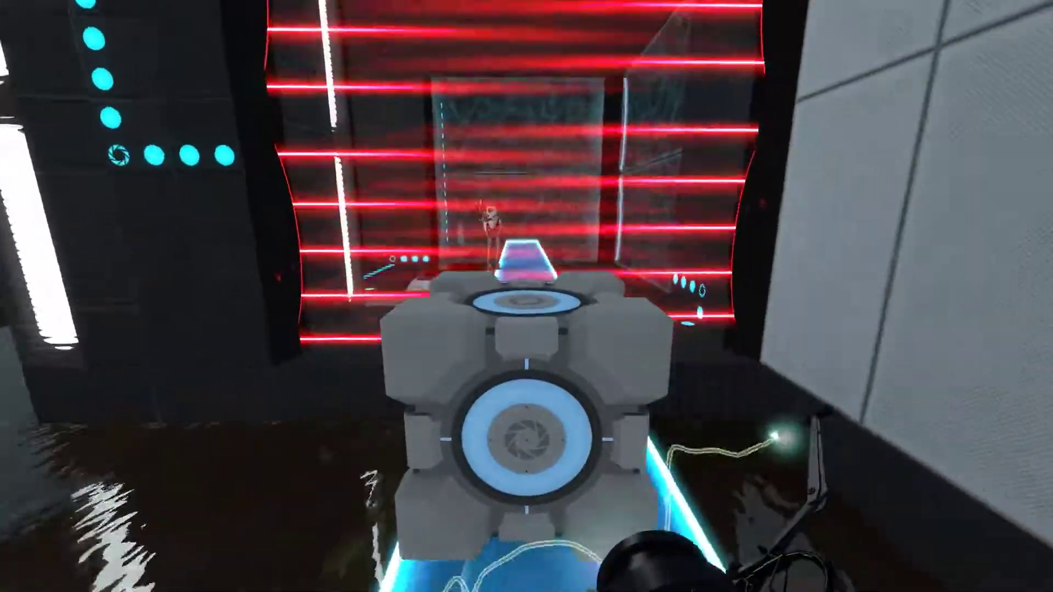
- Drop the cube on the bridge past the laser field, then set it on the red button
{"action": "key", "text": "w"}
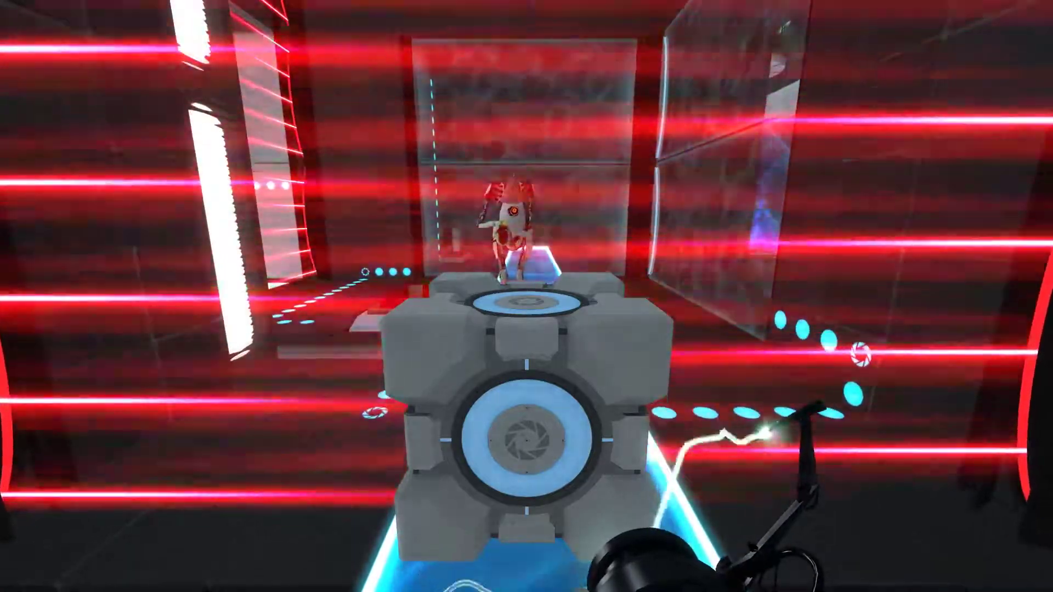
{"action": "key", "text": "e"}
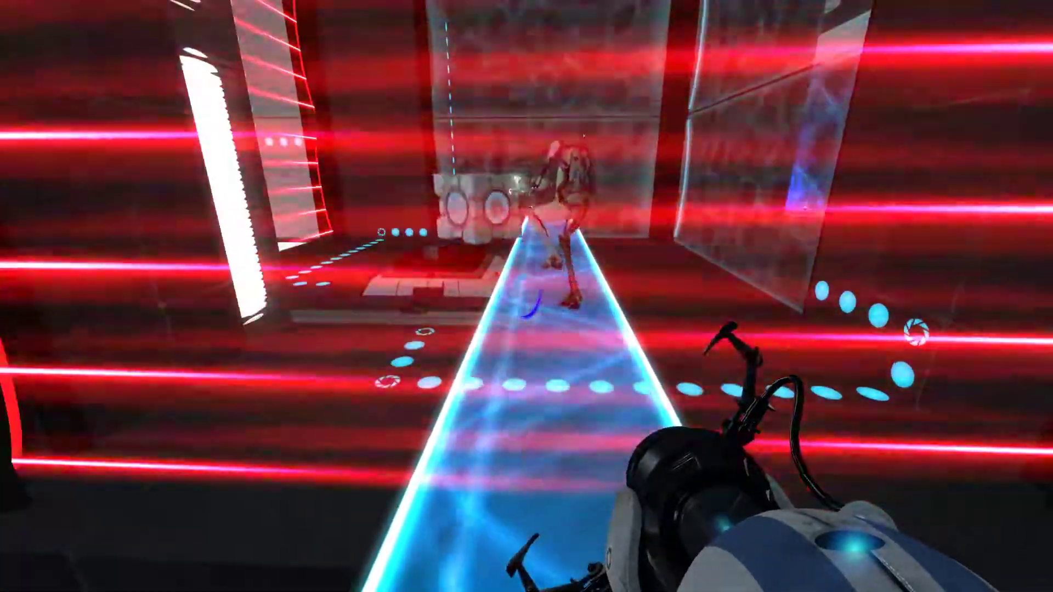
{"action": "key", "text": "s"}
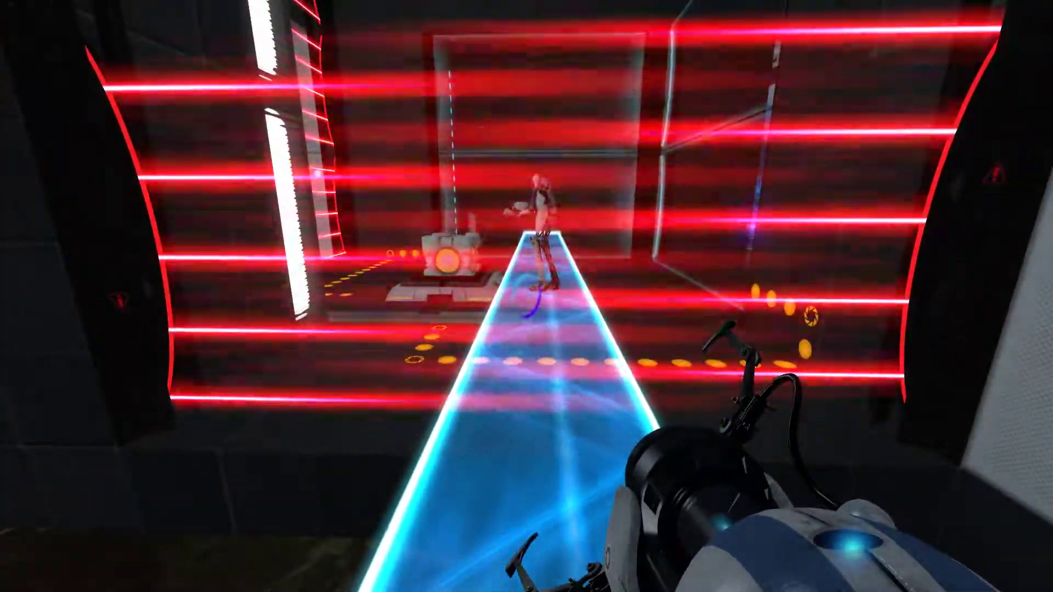
{"action": "key", "text": "w"}
{"action": "key", "text": "w"}
{"action": "key", "text": "w"}
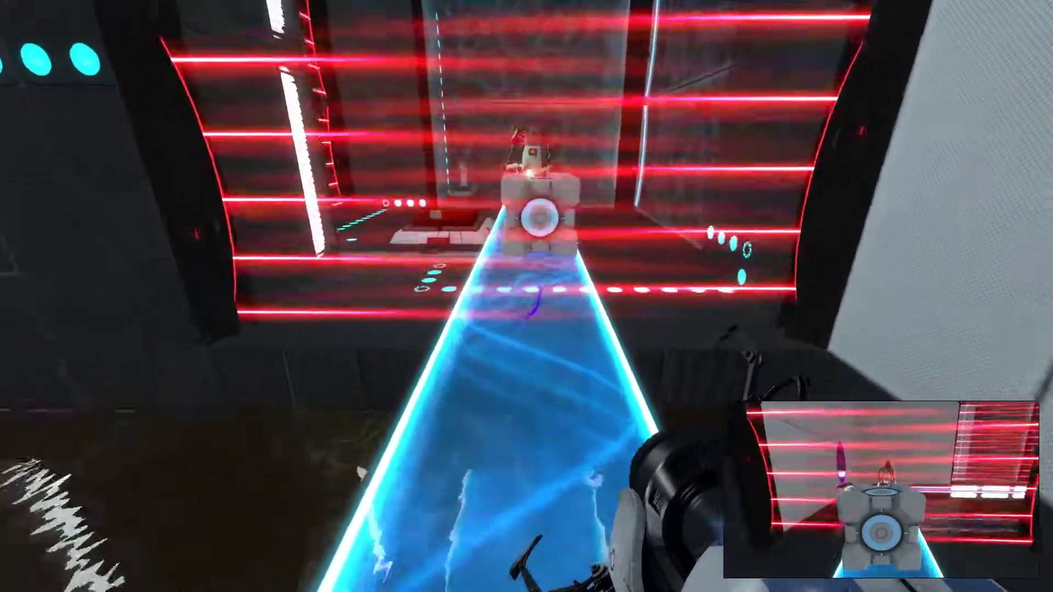
{"action": "key", "text": "e"}
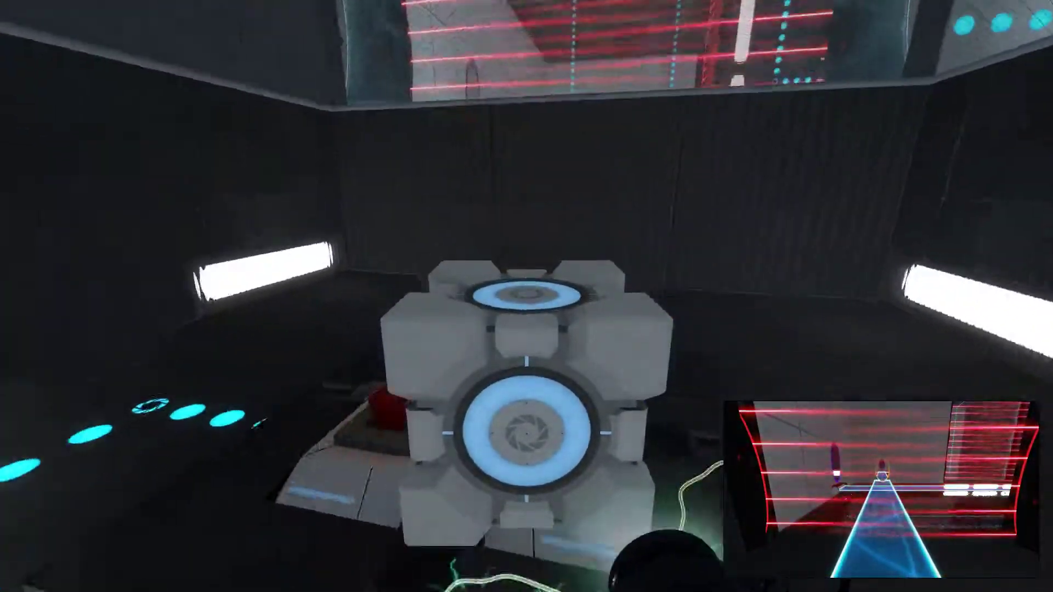
{"action": "key", "text": "e"}
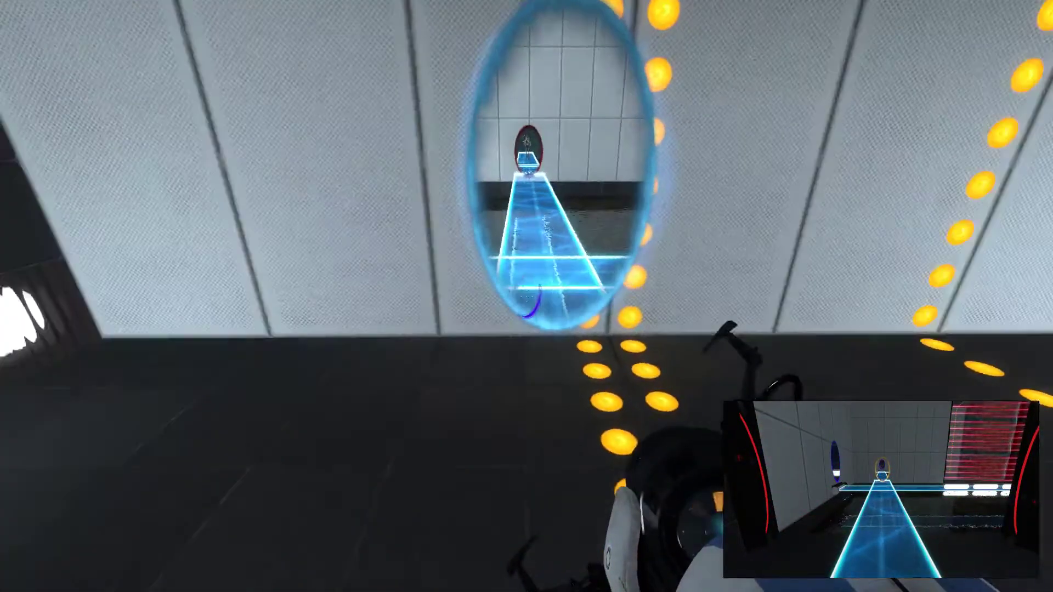
- Walk through the blue portal along the light bridge toward the purple portal
{"action": "key", "text": "w"}
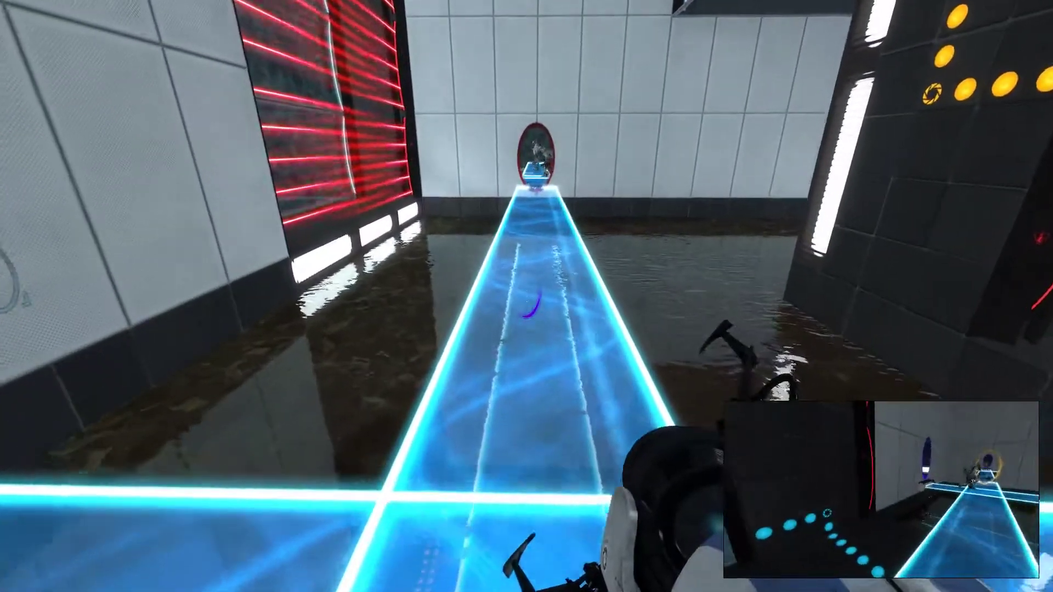
{"action": "key", "text": "w"}
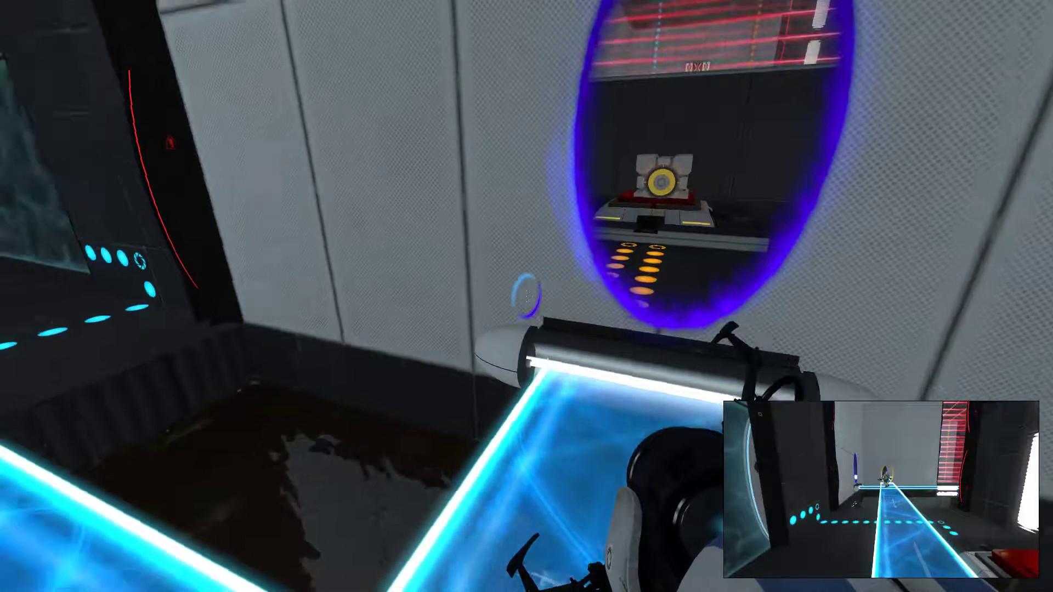
{"action": "key", "text": "w"}
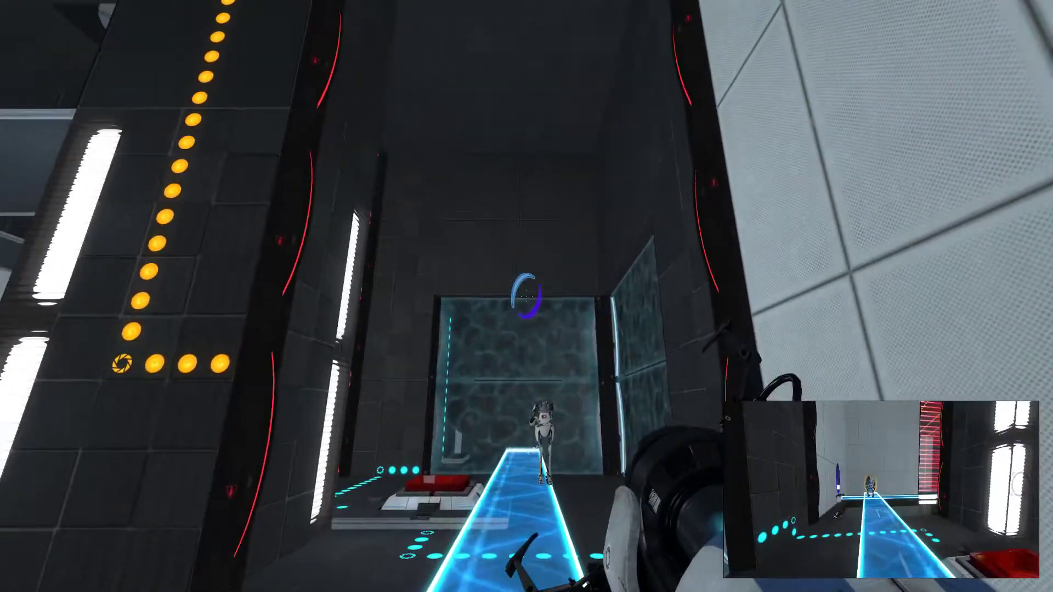
{"action": "key", "text": "w"}
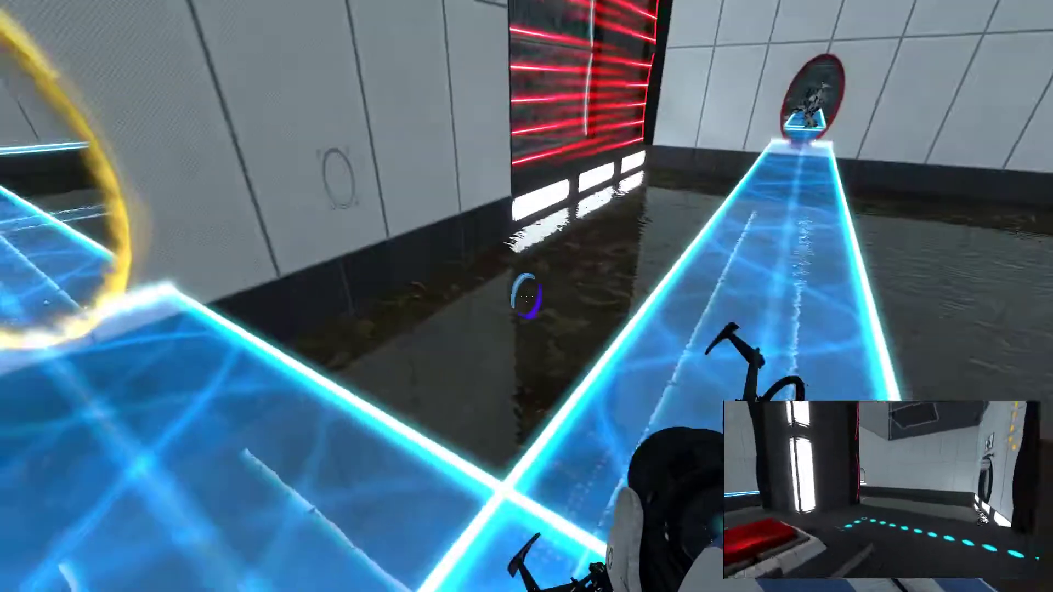
{"action": "key", "text": "w"}
{"action": "key", "text": "w"}
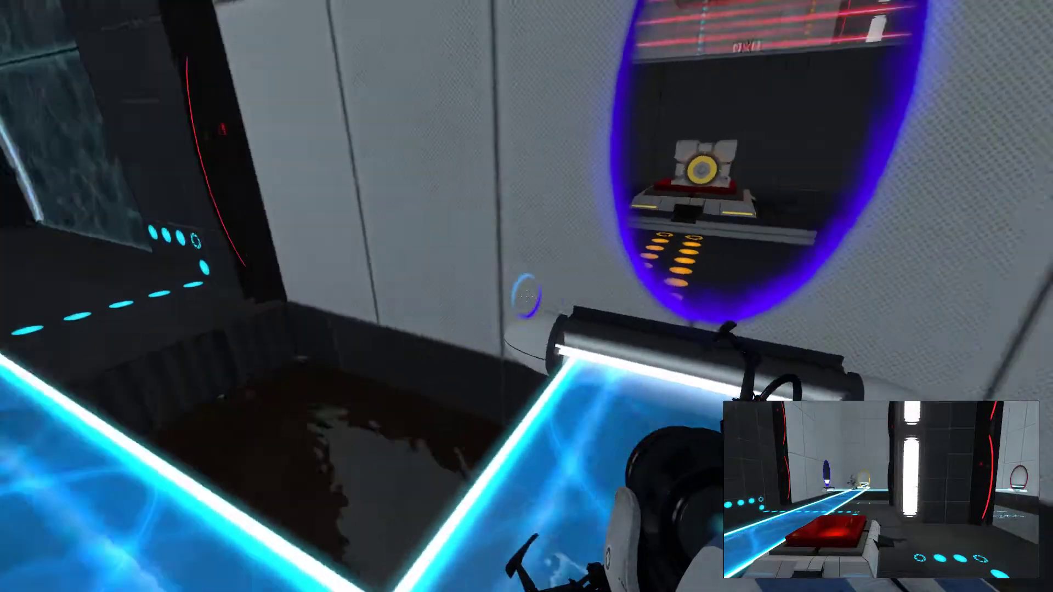
{"action": "key", "text": "w"}
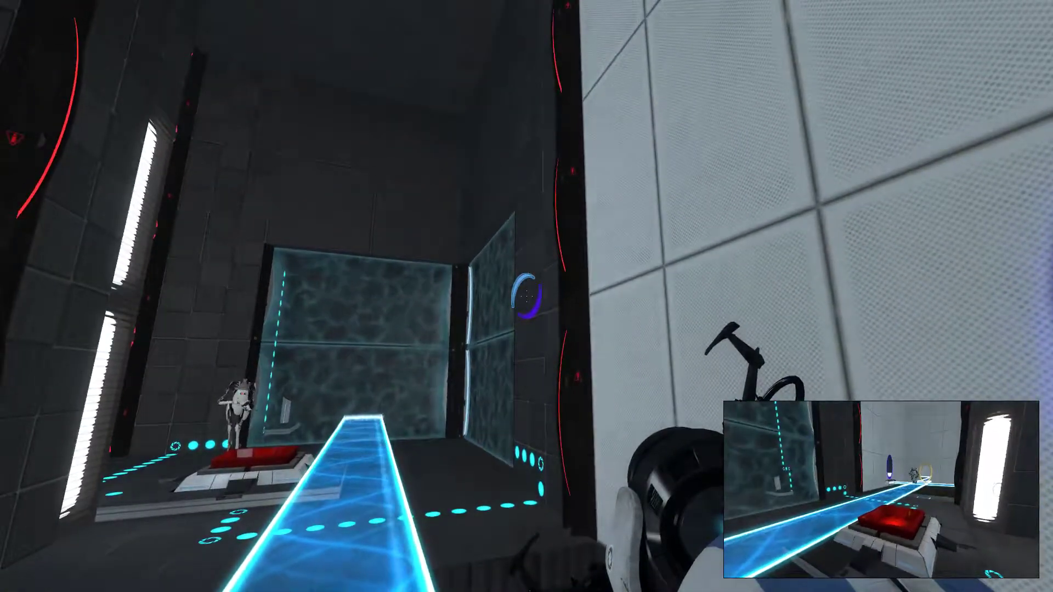
- Go through a new purple portal into the other room and look around the bridge
{"action": "right_click", "coordinate": [527, 297]}
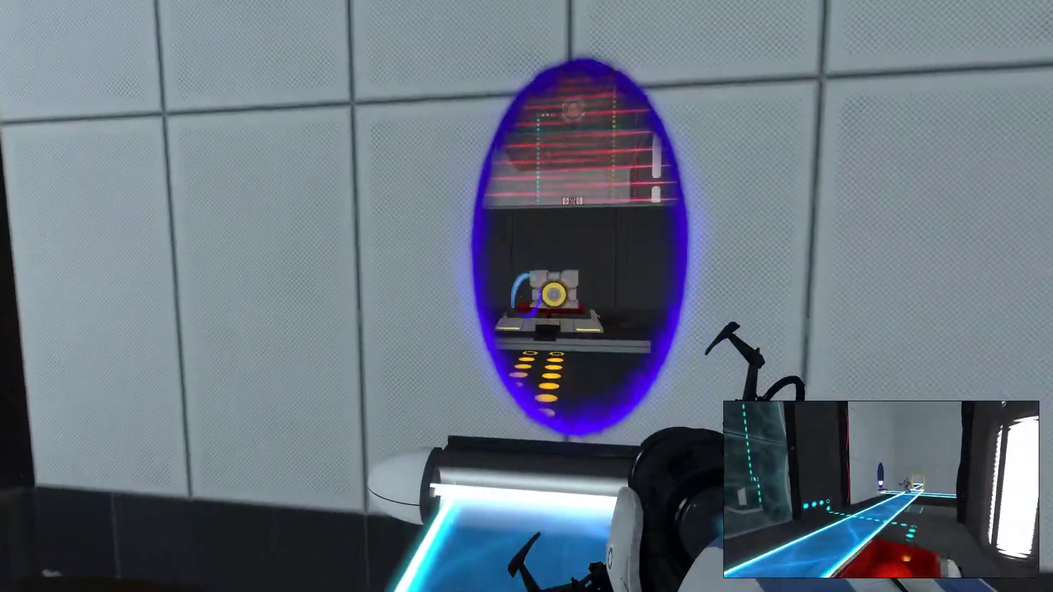
{"action": "key", "text": "w"}
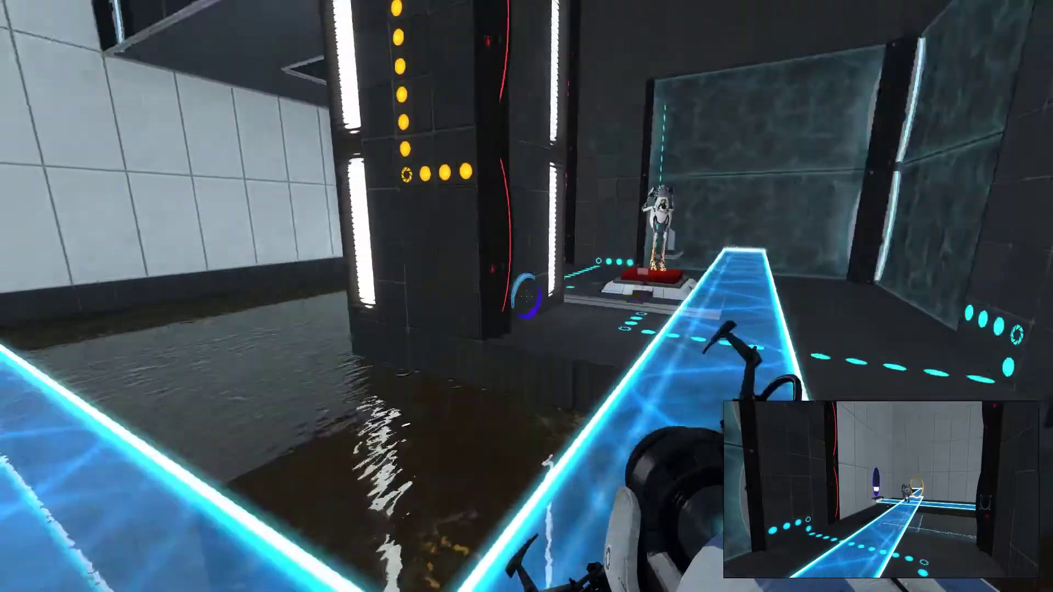
{"action": "key", "text": "a"}
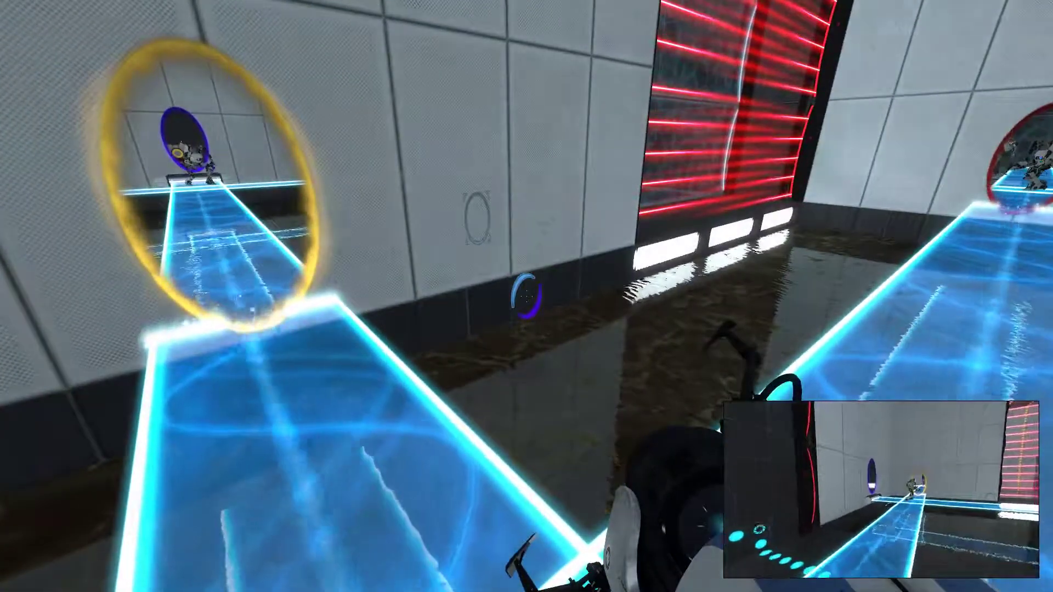
{"action": "key", "text": "d"}
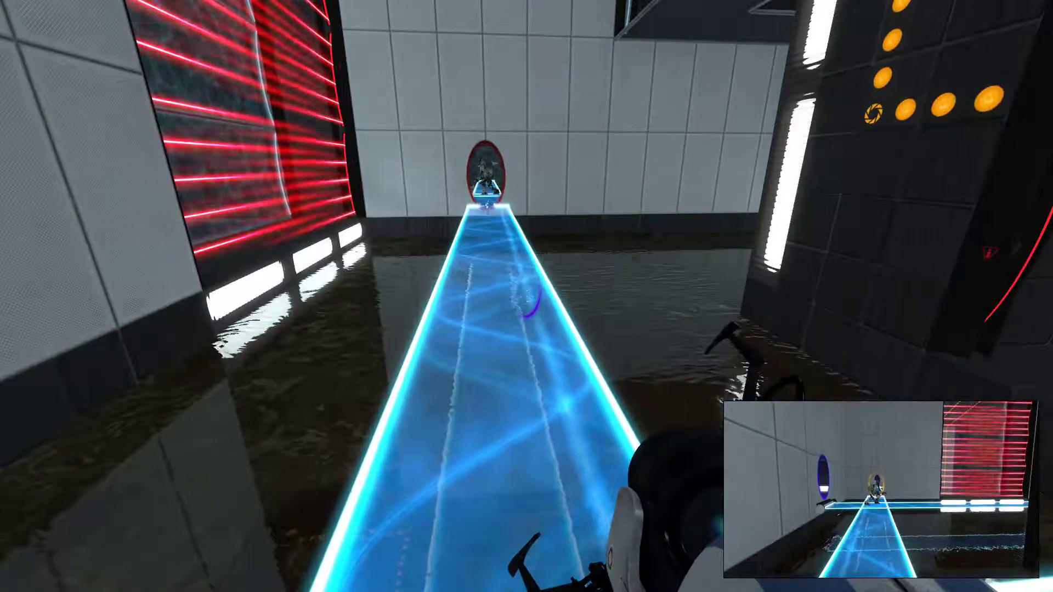
{"action": "key", "text": "d"}
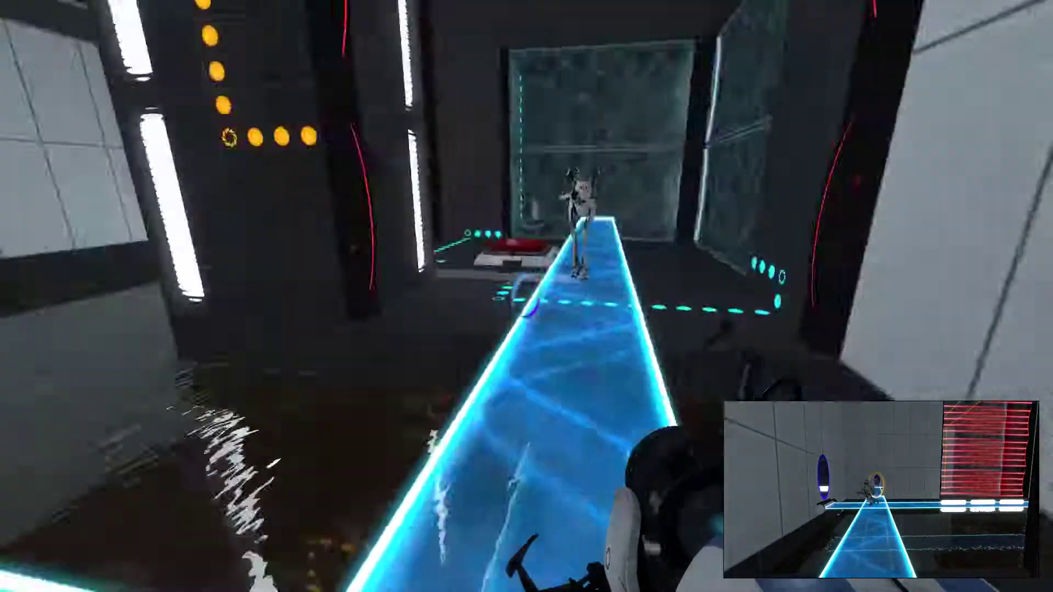
{"action": "key", "text": "d"}
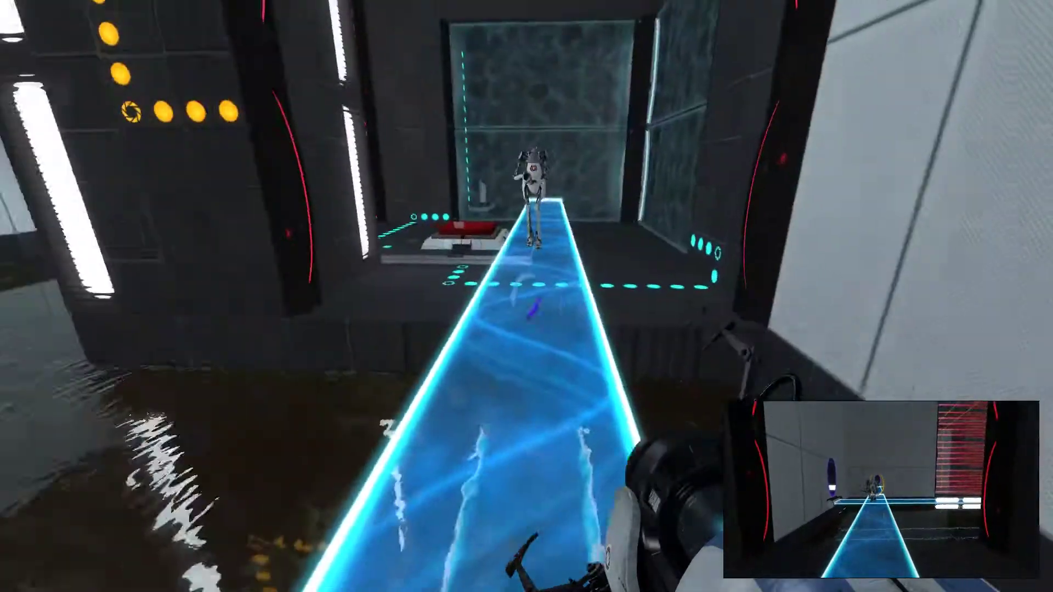
{"action": "key", "text": "d"}
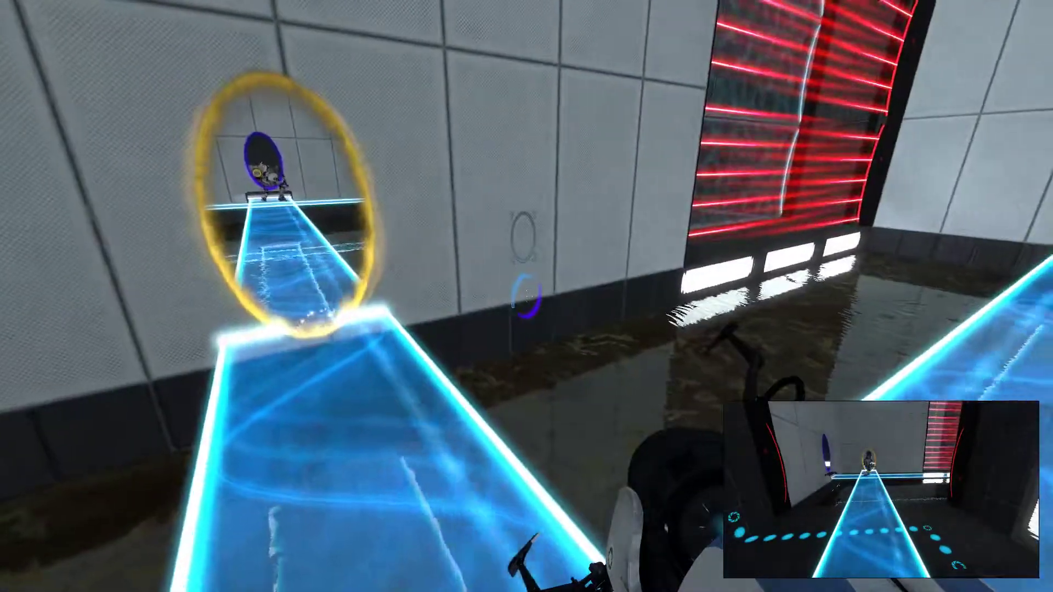
{"action": "key", "text": "d"}
- Place another purple portal and carry the cube through it into the laser room
{"action": "right_click", "coordinate": [526, 296]}
{"action": "key", "text": "w"}
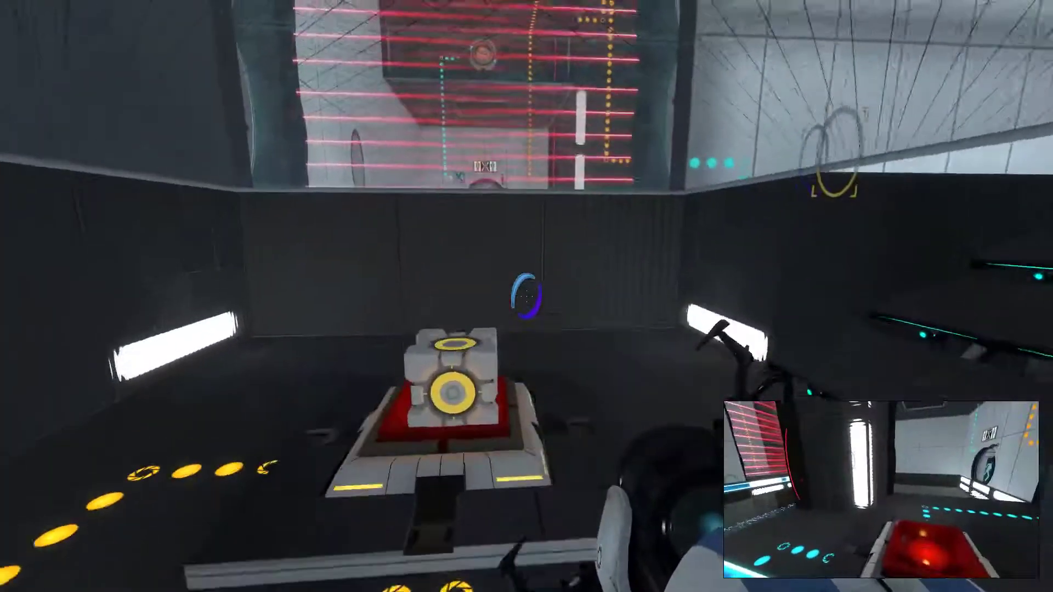
{"action": "key", "text": "e"}
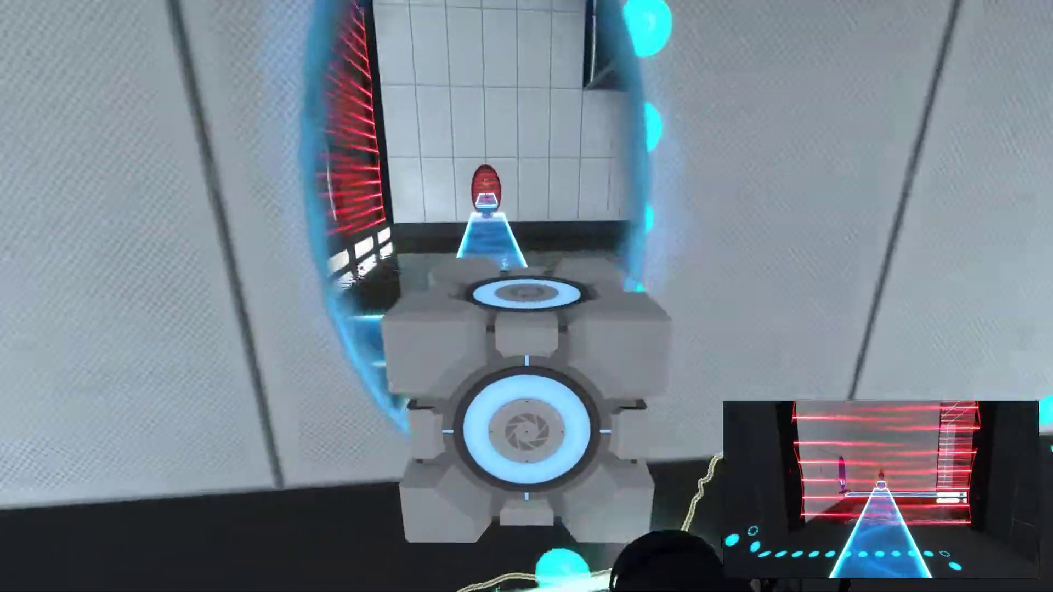
{"action": "key", "text": "w"}
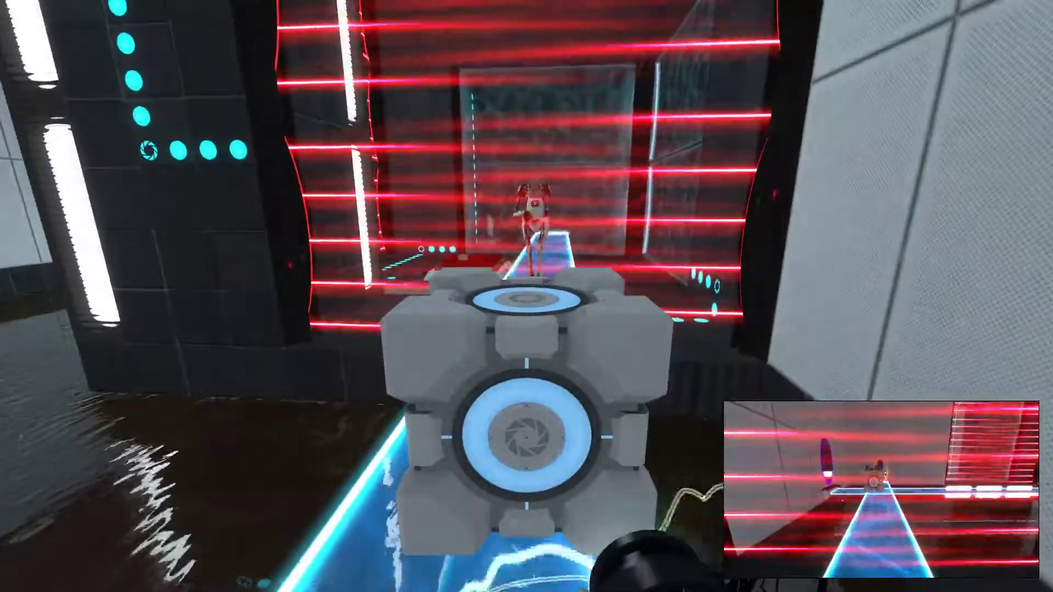
{"action": "key", "text": "e"}
- Walk back across the light bridge and through the red portal
{"action": "key", "text": "w"}
{"action": "key", "text": "w"}
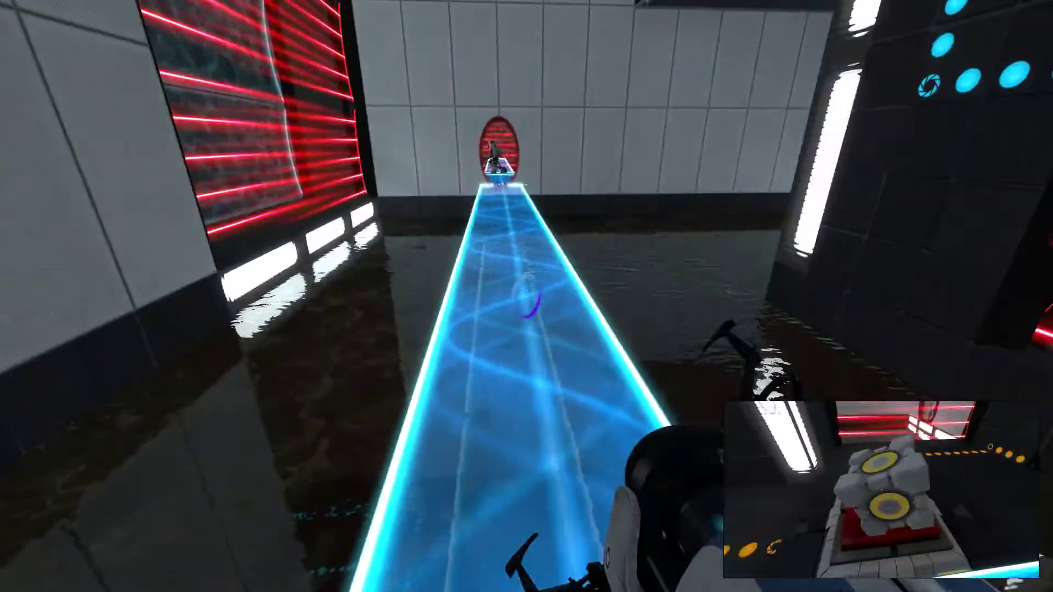
{"action": "key", "text": "w"}
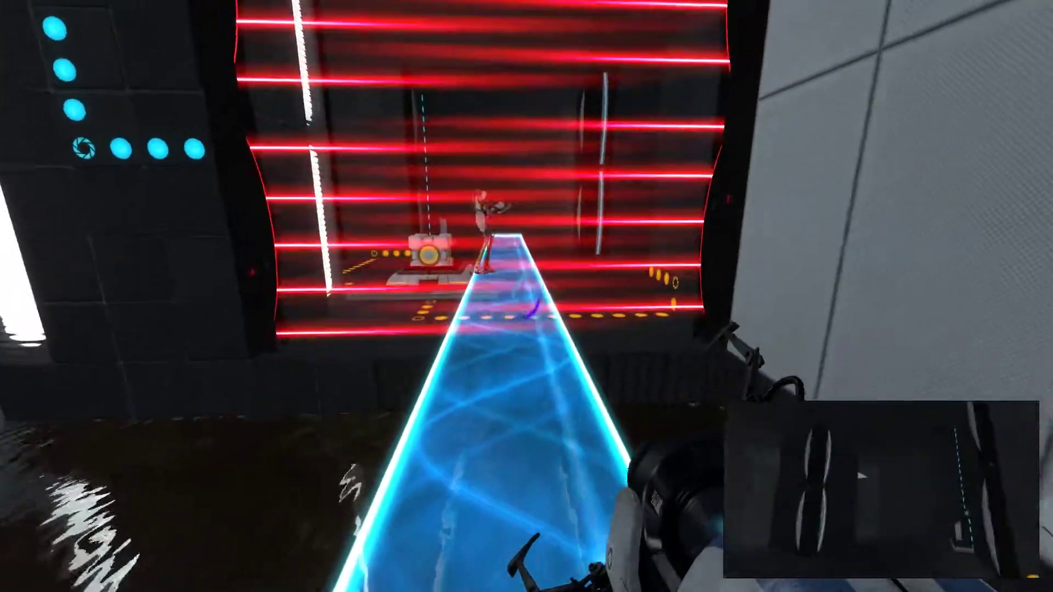
{"action": "key", "text": "w"}
{"action": "key", "text": "w"}
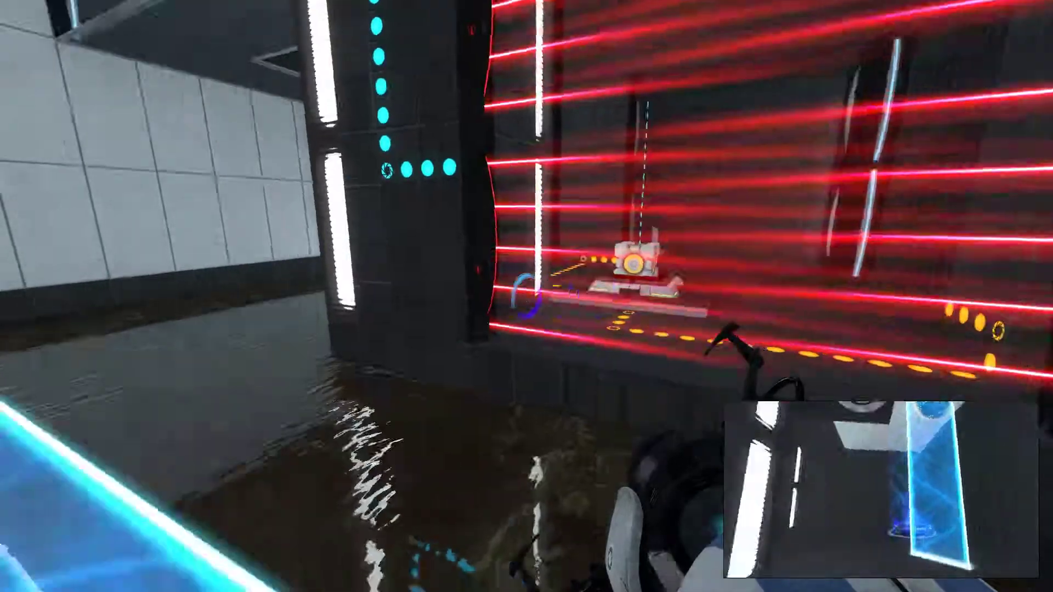
{"action": "key", "text": "w"}
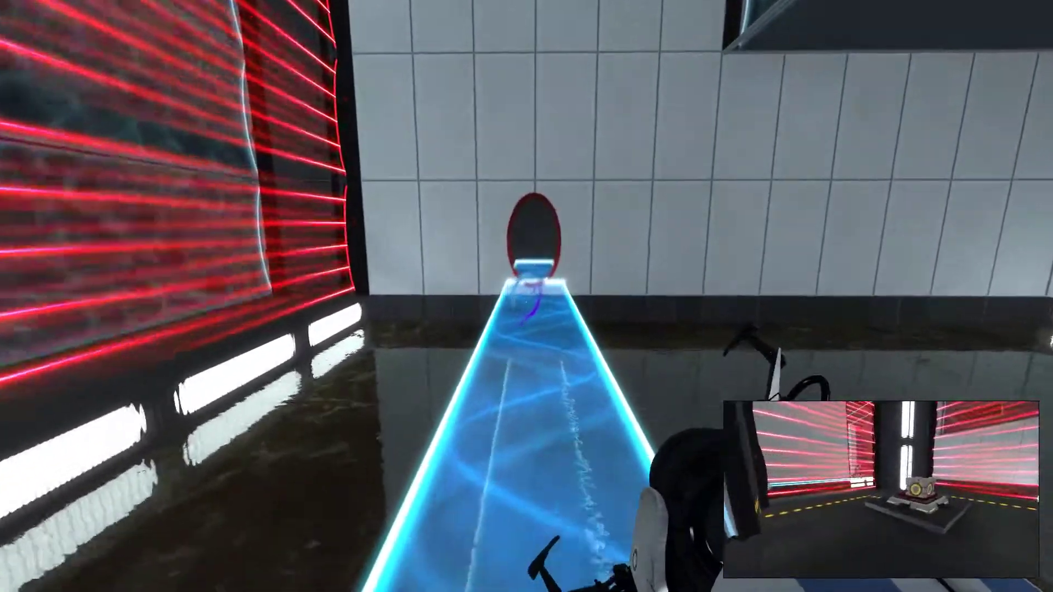
{"action": "key", "text": "w"}
{"action": "key", "text": "w"}
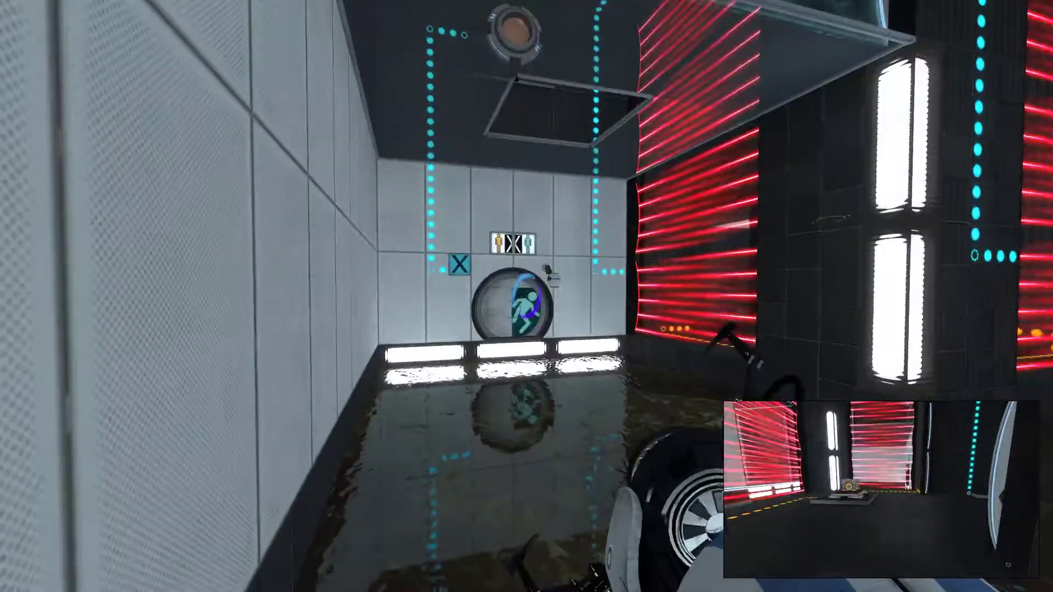
- Look around the room with the blue sphere and walk up to the button pedestal
{"action": "key", "text": "w"}
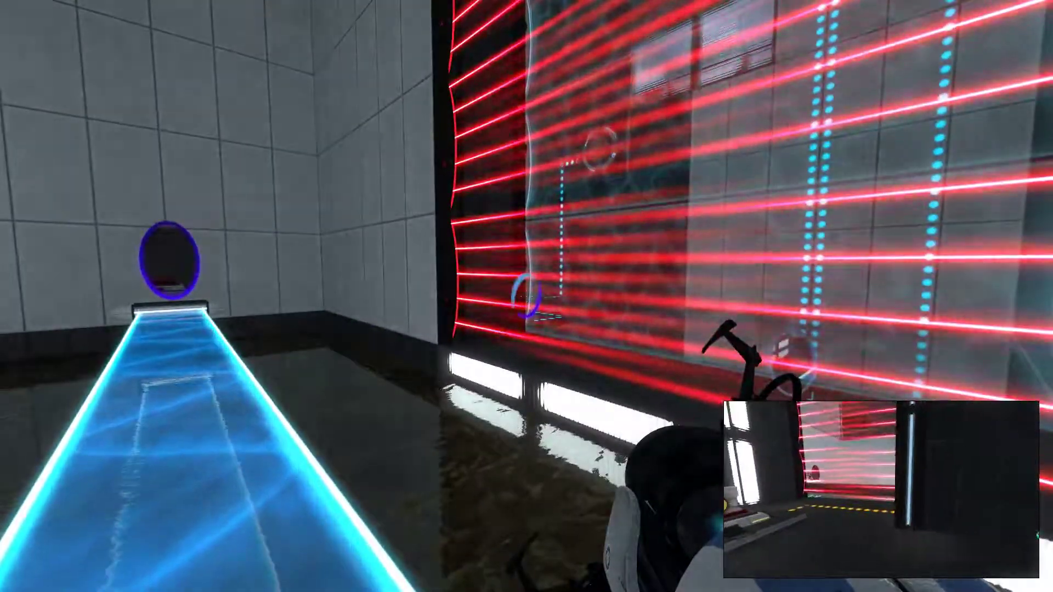
{"action": "key", "text": "w"}
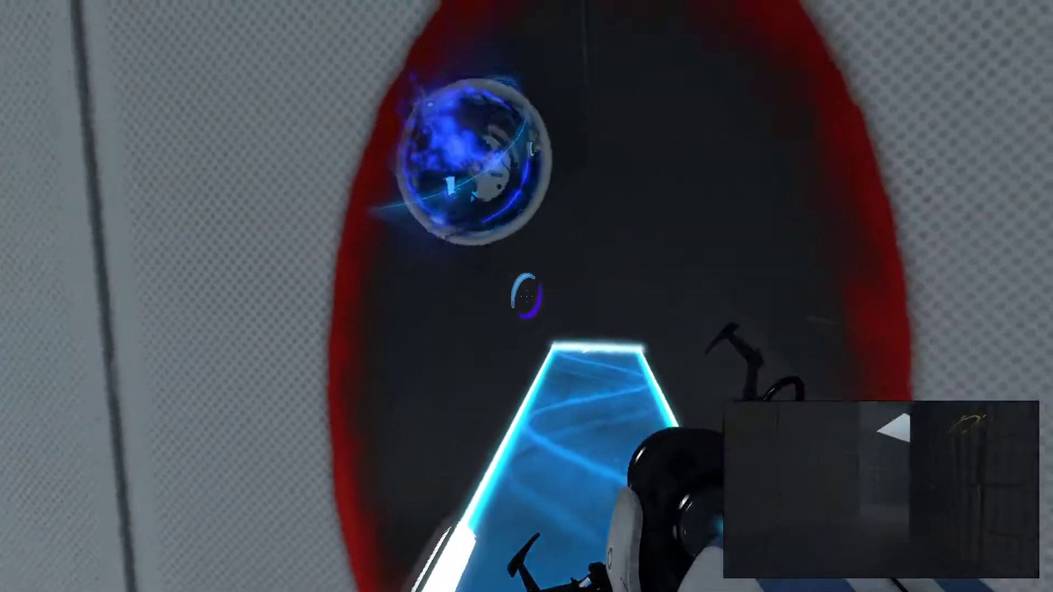
{"action": "key", "text": "w"}
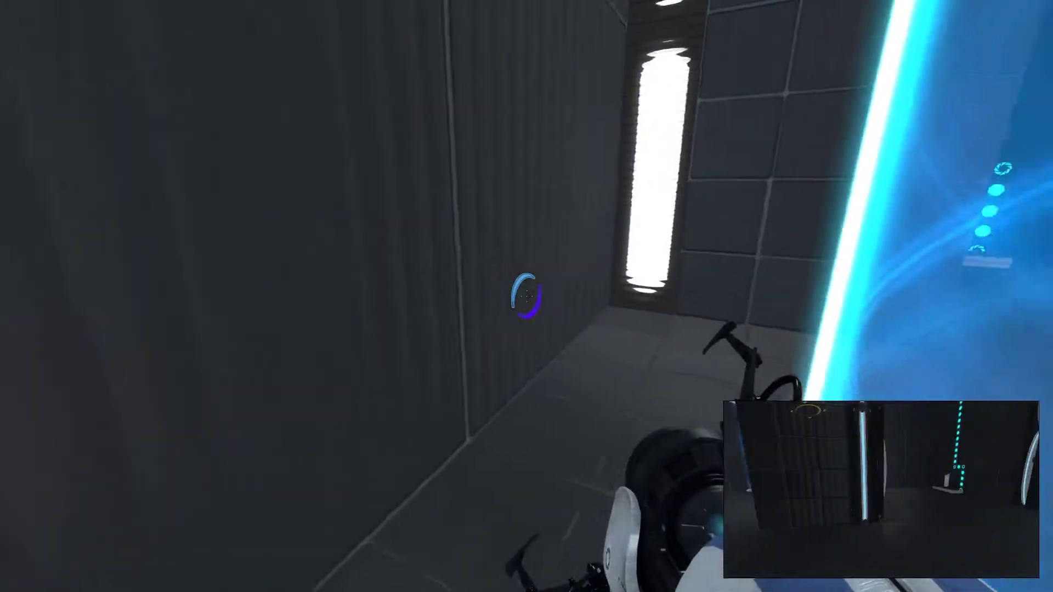
{"action": "key", "text": "w"}
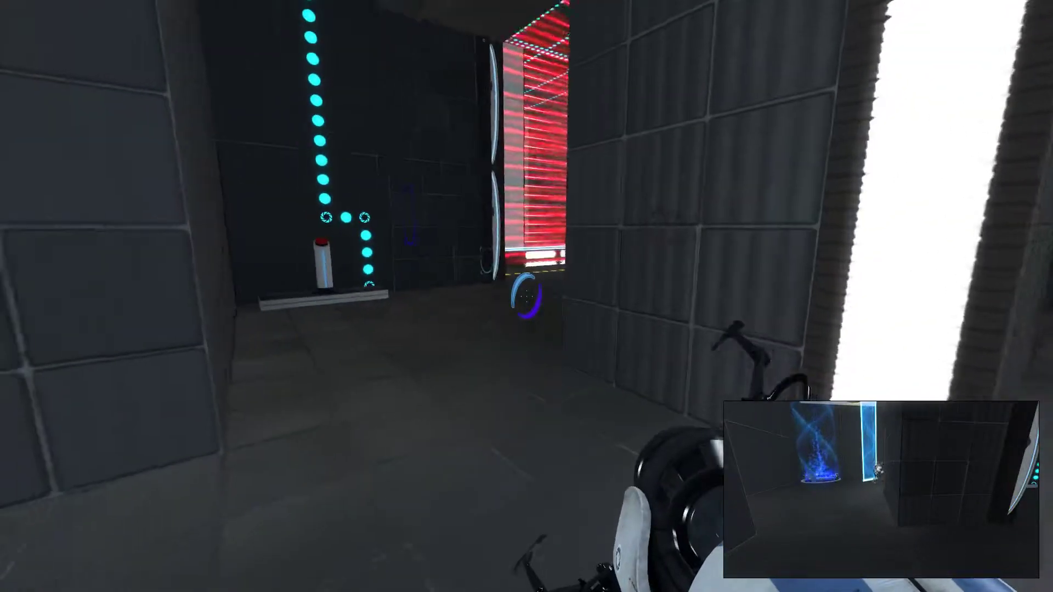
{"action": "key", "text": "w"}
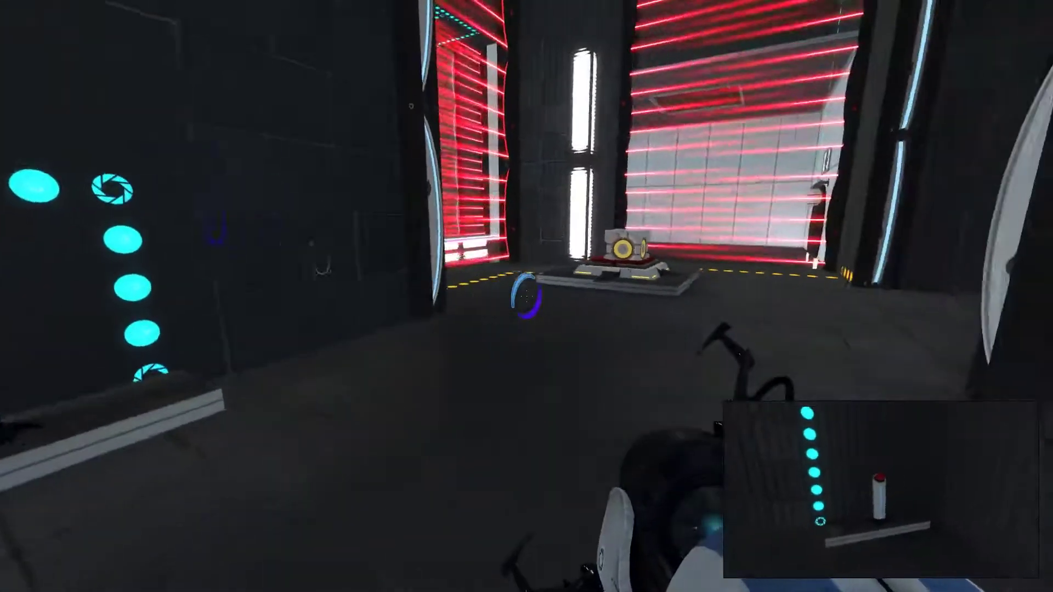
{"action": "key", "text": "w"}
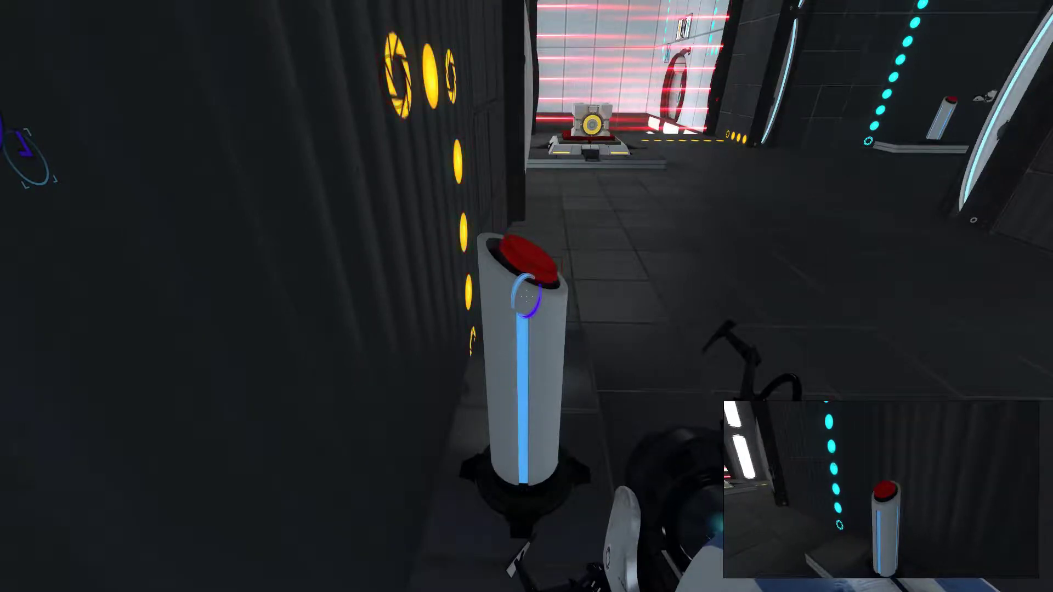
- Grab the sphere from the floor and carry it toward the cube pedestal
{"action": "key", "text": "w"}
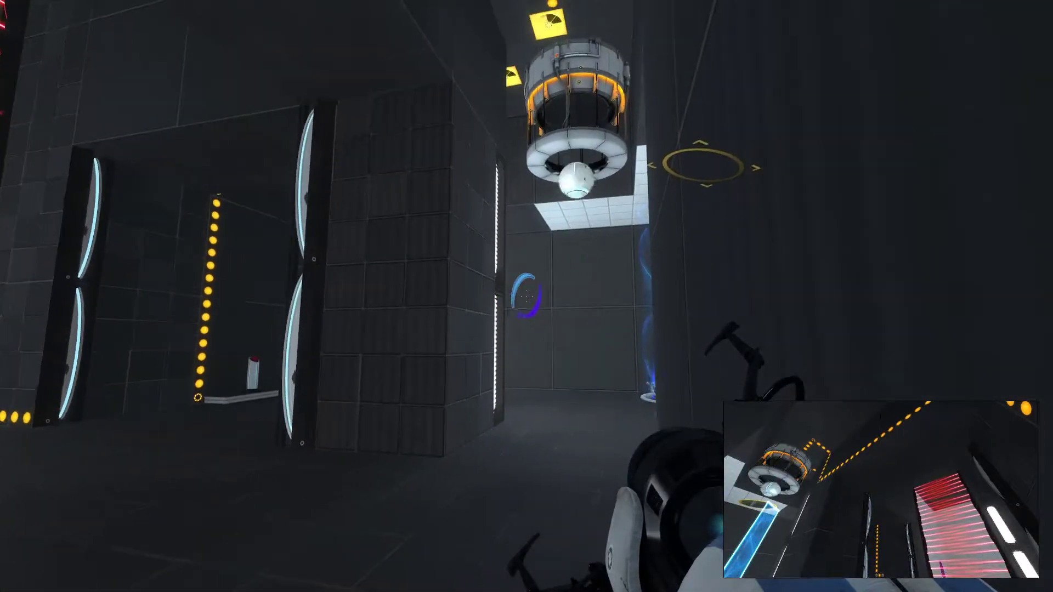
{"action": "key", "text": "w"}
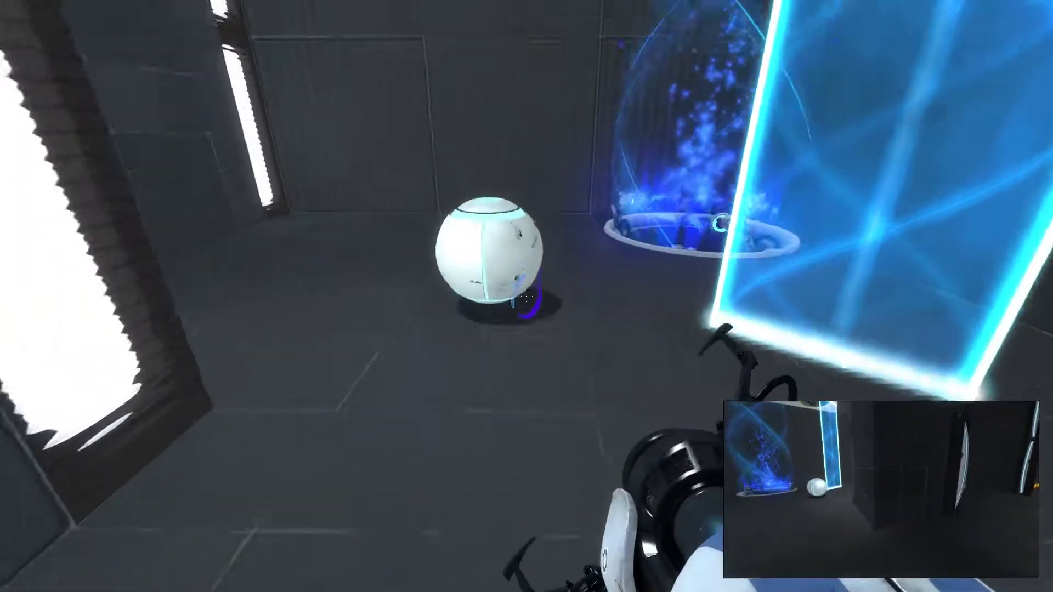
{"action": "key", "text": "e"}
{"action": "key", "text": "w"}
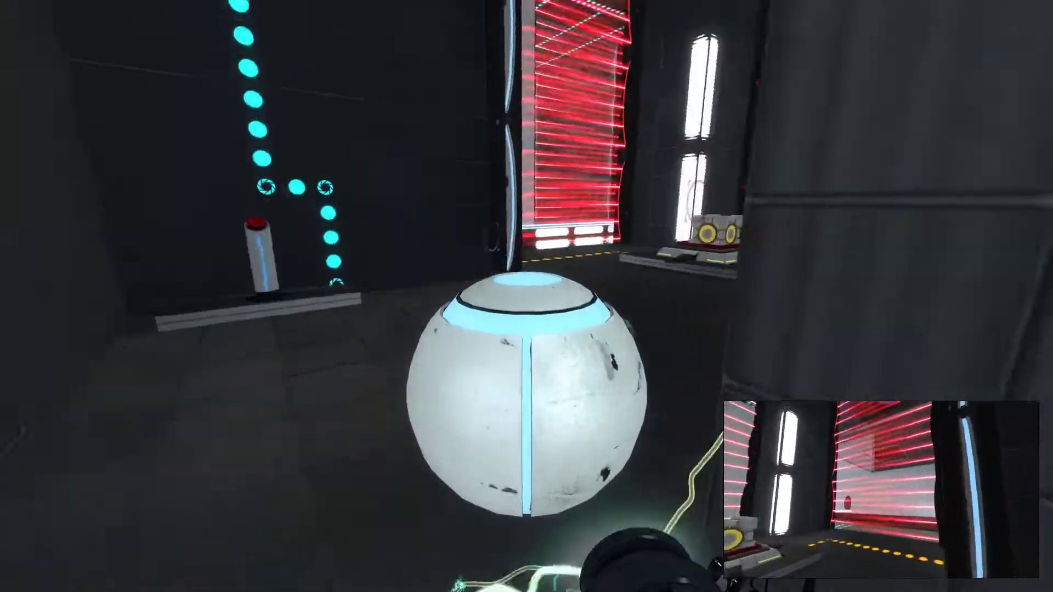
{"action": "key", "text": "w"}
{"action": "key", "text": "w"}
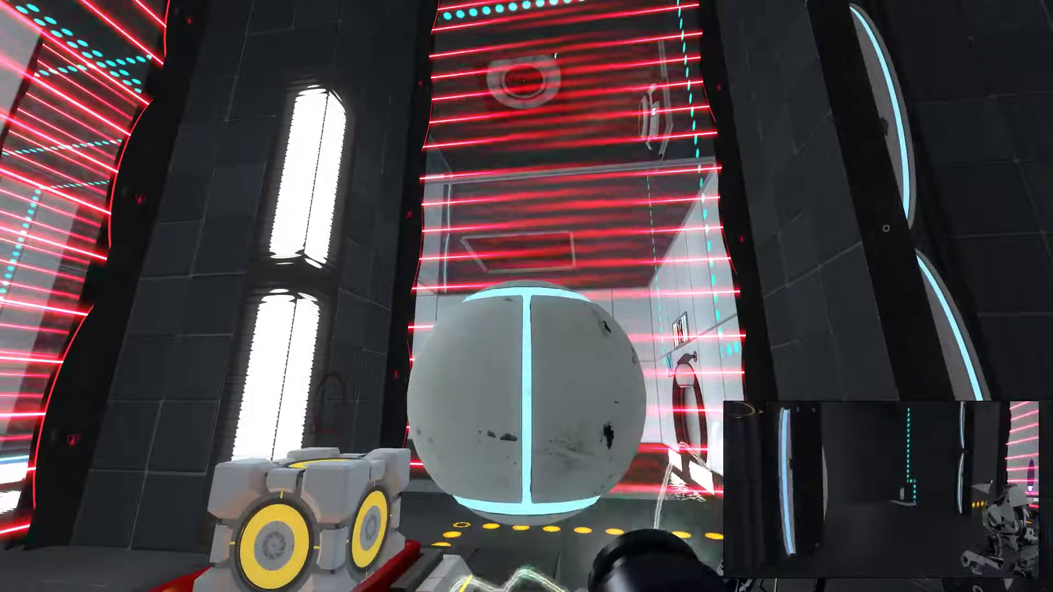
- Cross the laser field with the sphere and look around for the co-op partner
{"action": "key", "text": "w"}
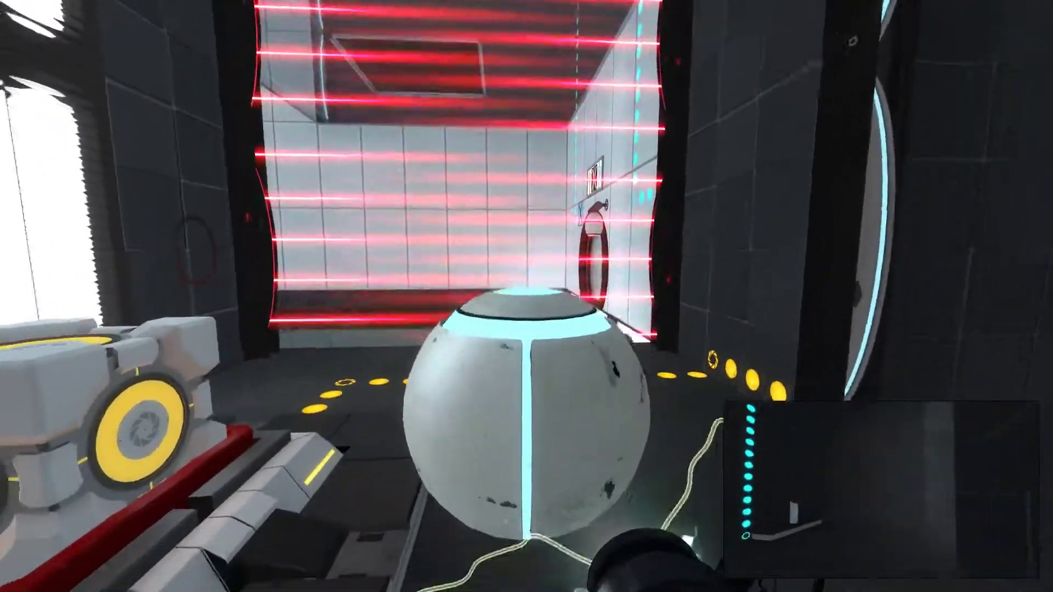
{"action": "key", "text": "w"}
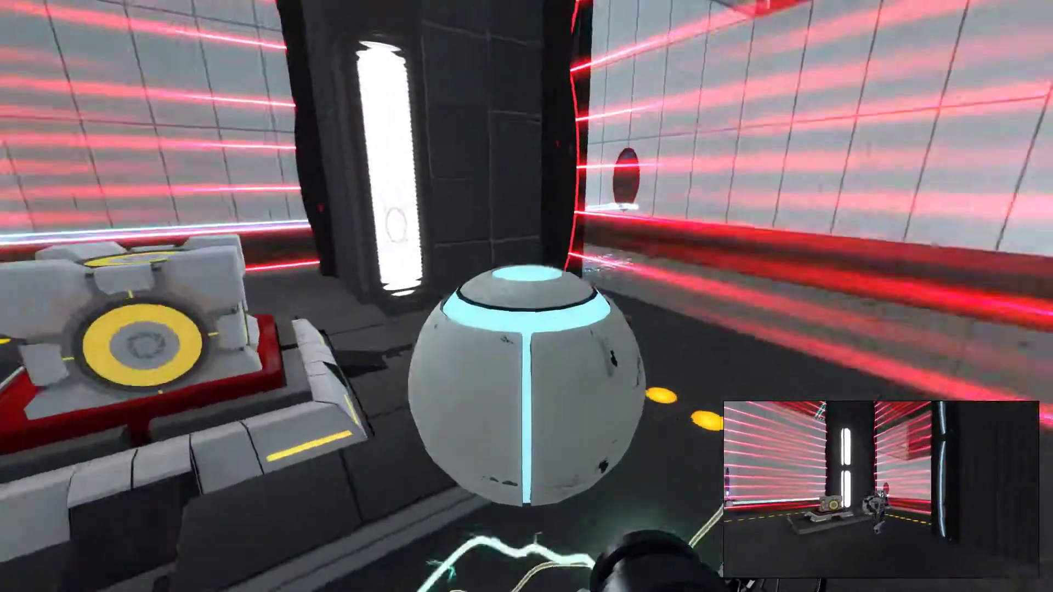
{"action": "key", "text": "w"}
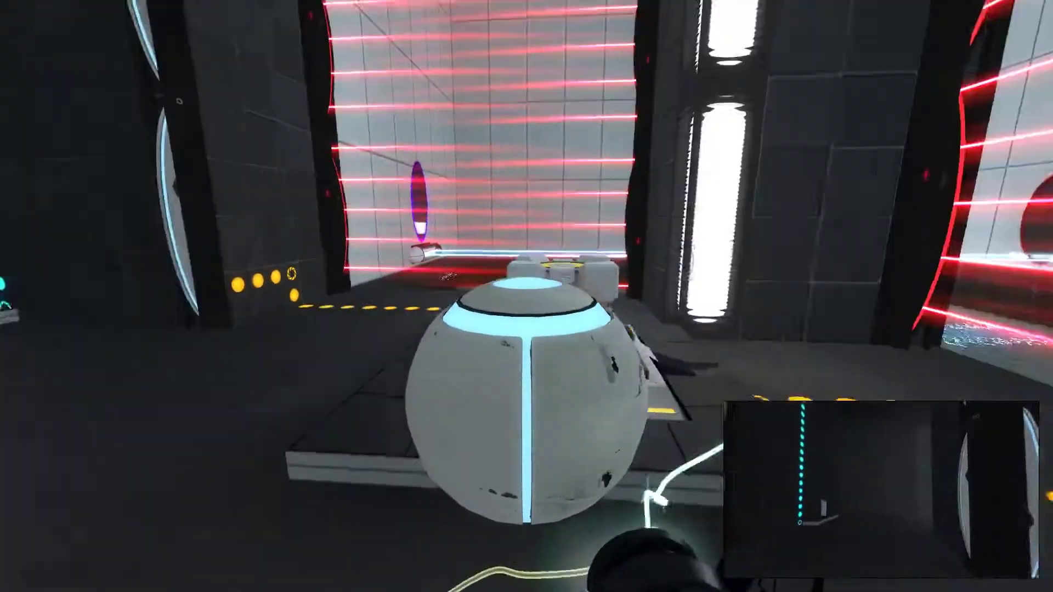
{"action": "key", "text": "w"}
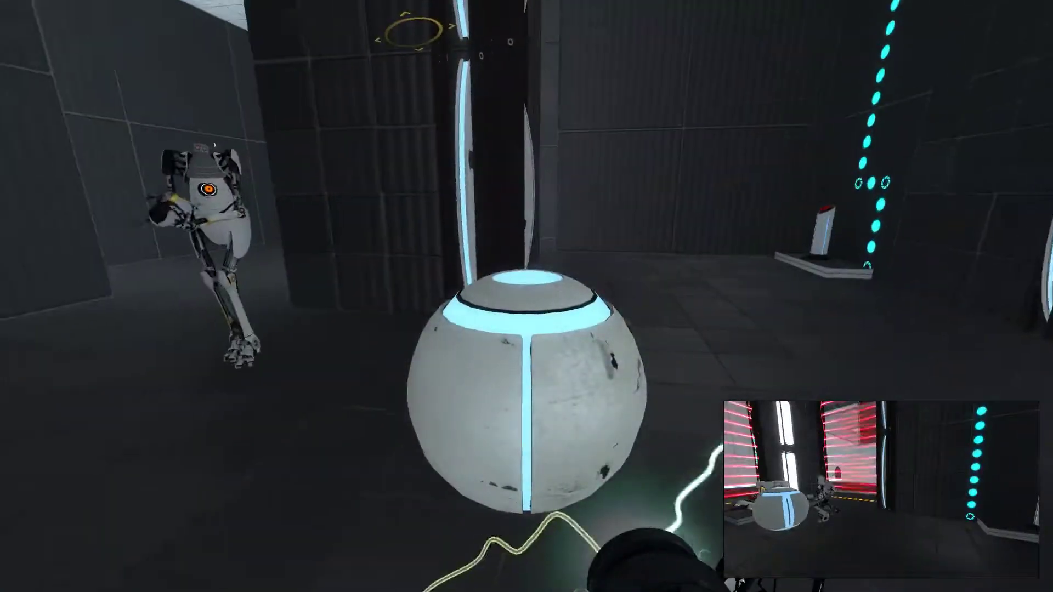
{"action": "key", "text": "w"}
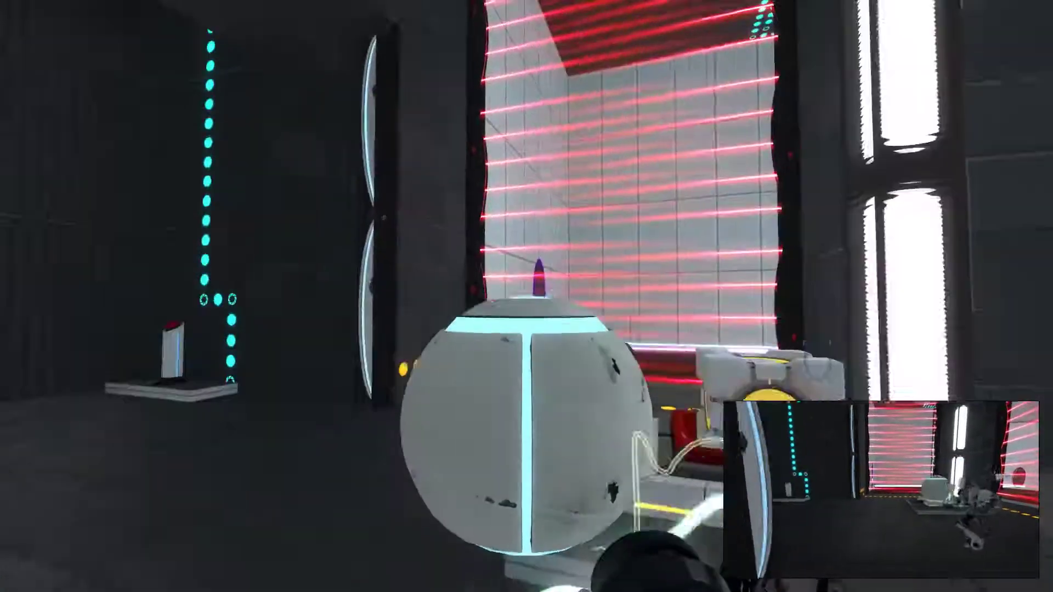
{"action": "key", "text": "w"}
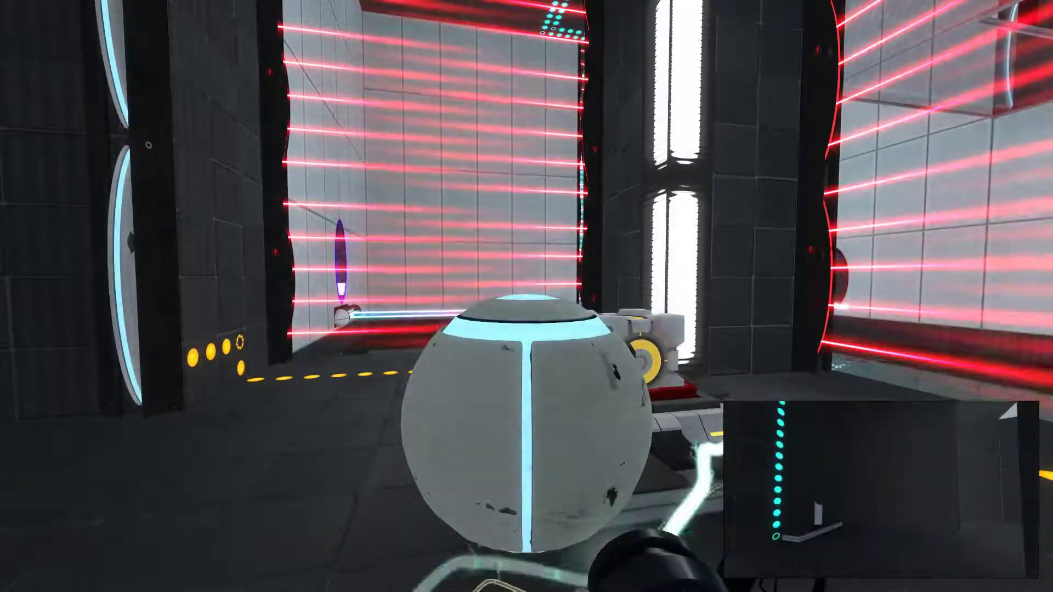
{"action": "key", "text": "w"}
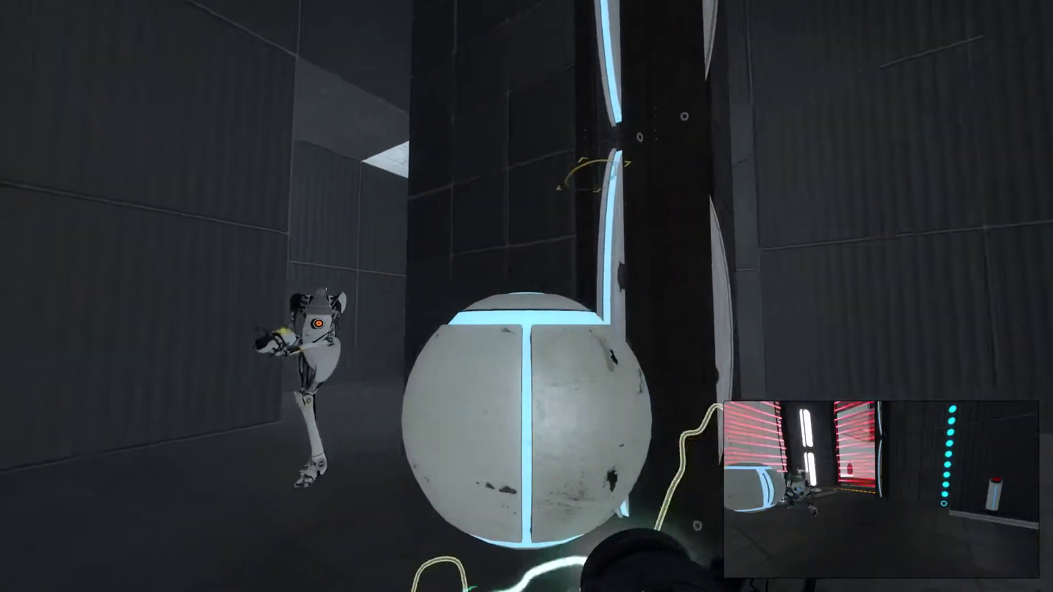
{"action": "key", "text": "w"}
{"action": "key", "text": "w"}
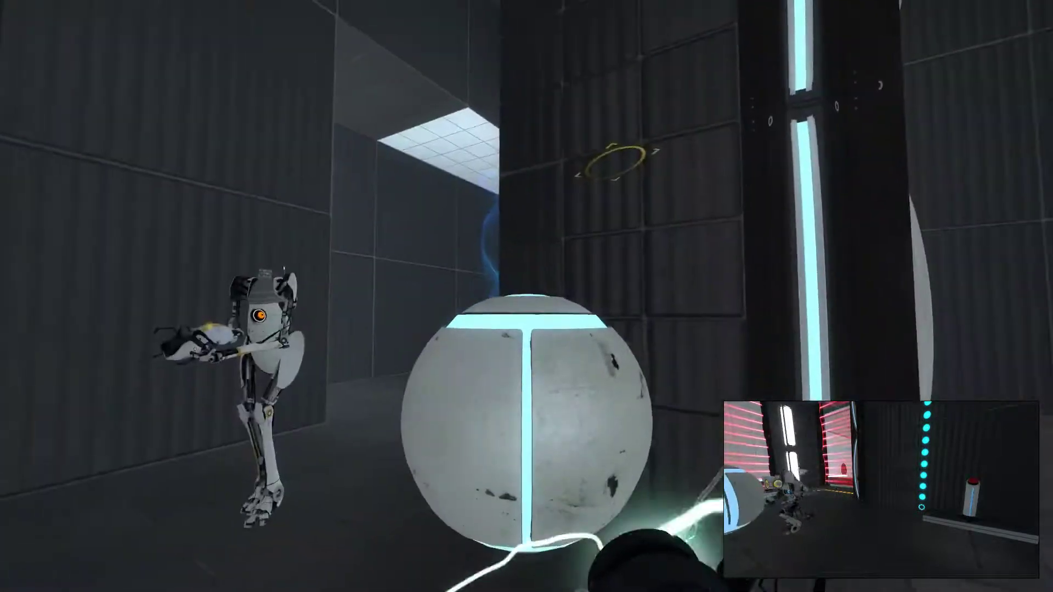
{"action": "key", "text": "w"}
- Carry the sphere to the partner and release it into the blue beam
{"action": "key", "text": "w"}
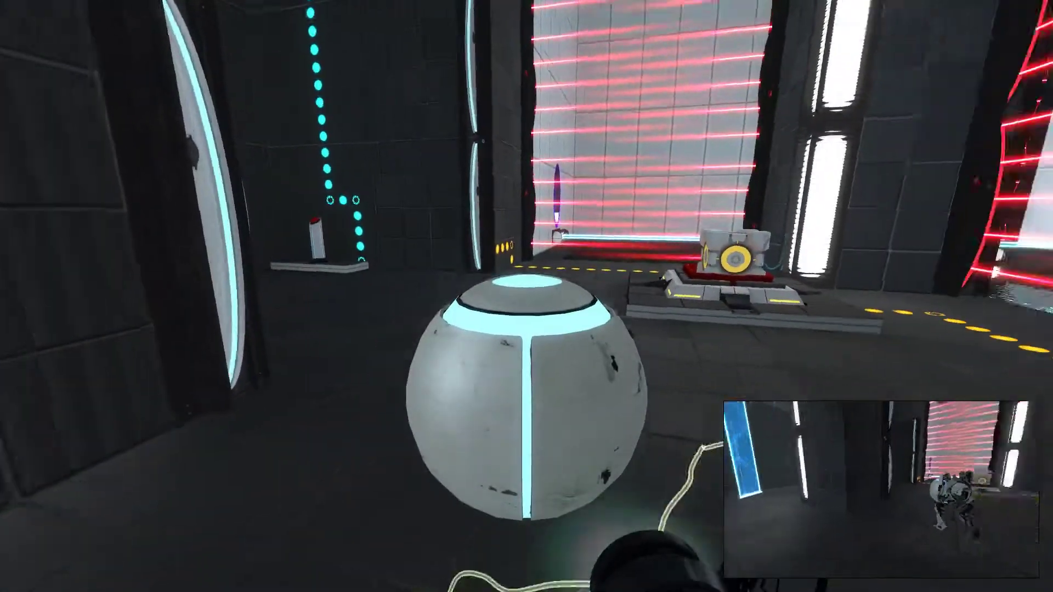
{"action": "key", "text": "w"}
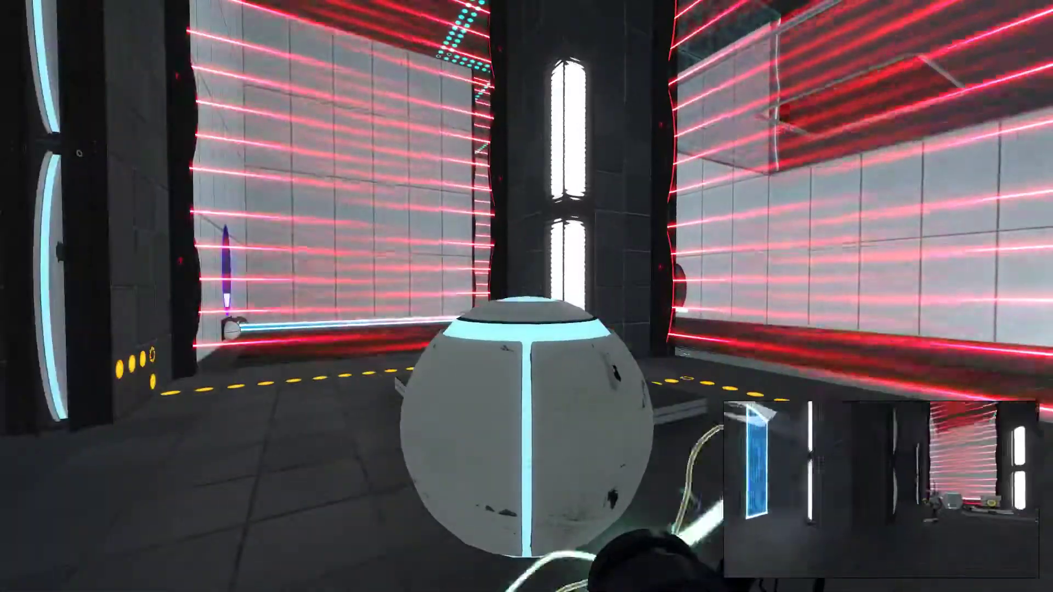
{"action": "key", "text": "w"}
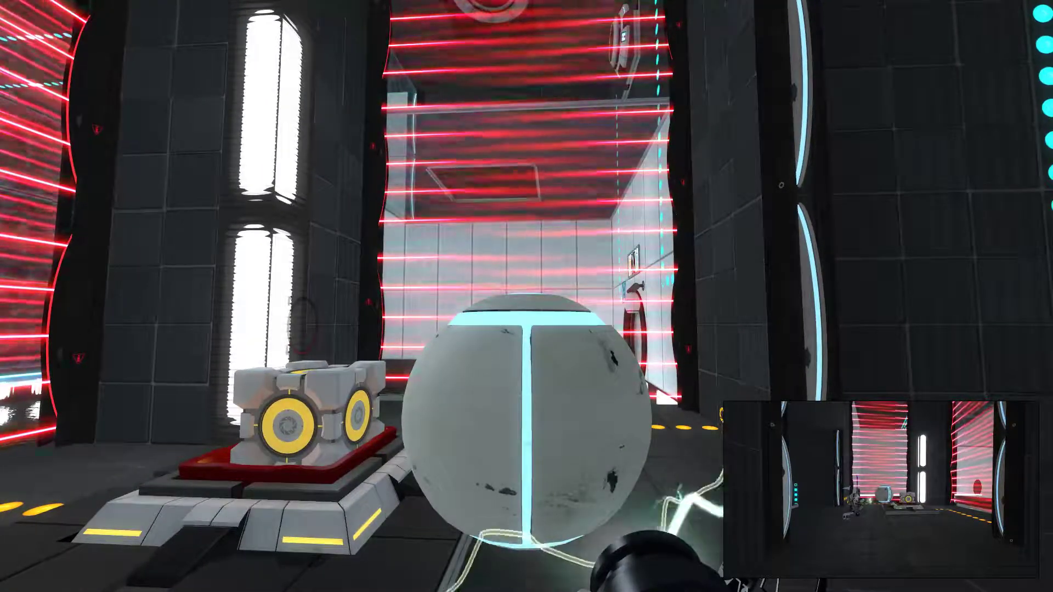
{"action": "key", "text": "w"}
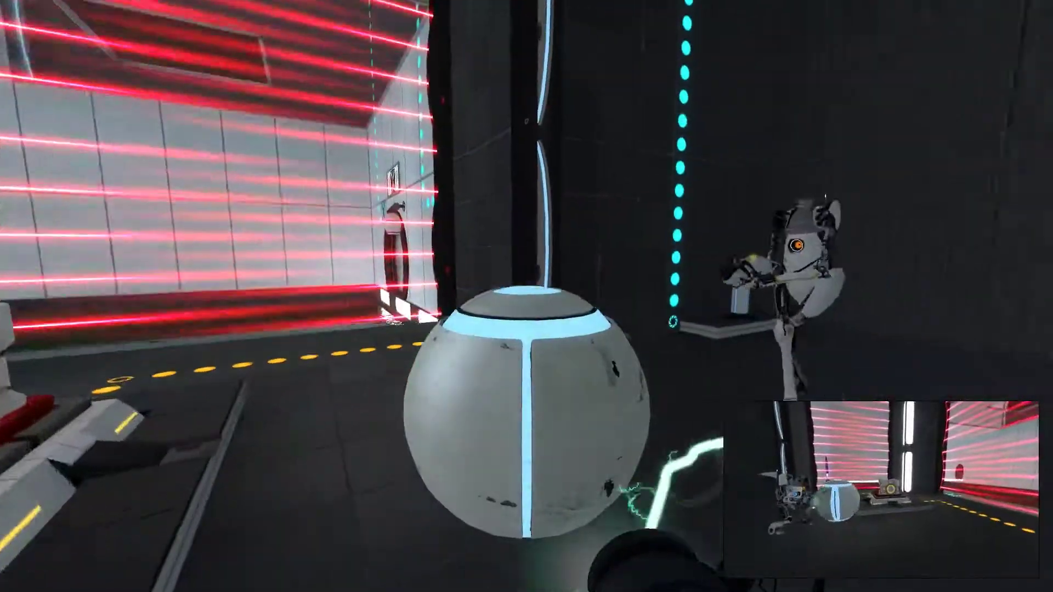
{"action": "key", "text": "w"}
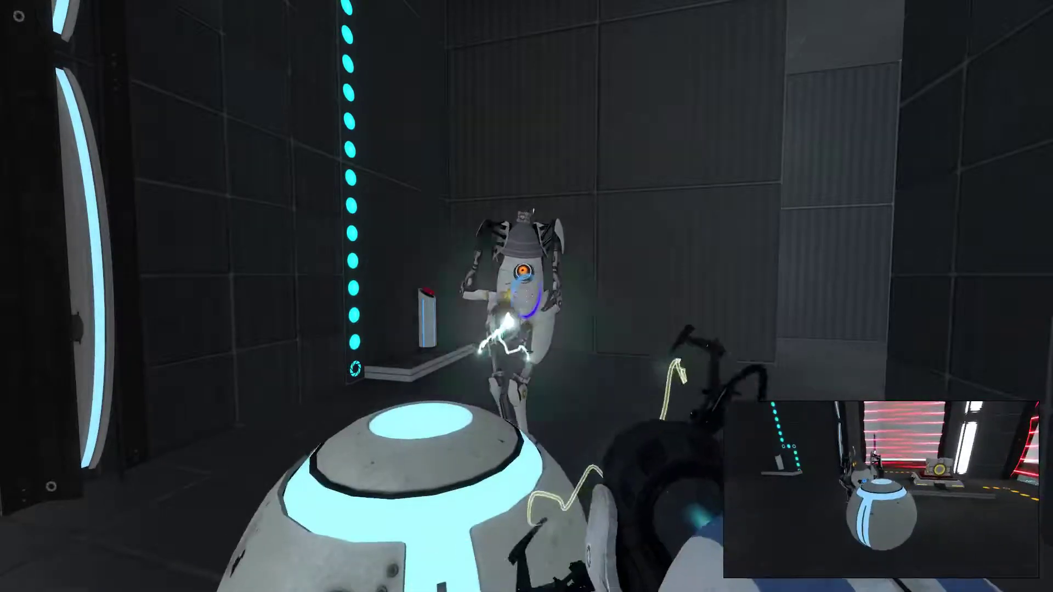
{"action": "key", "text": "w"}
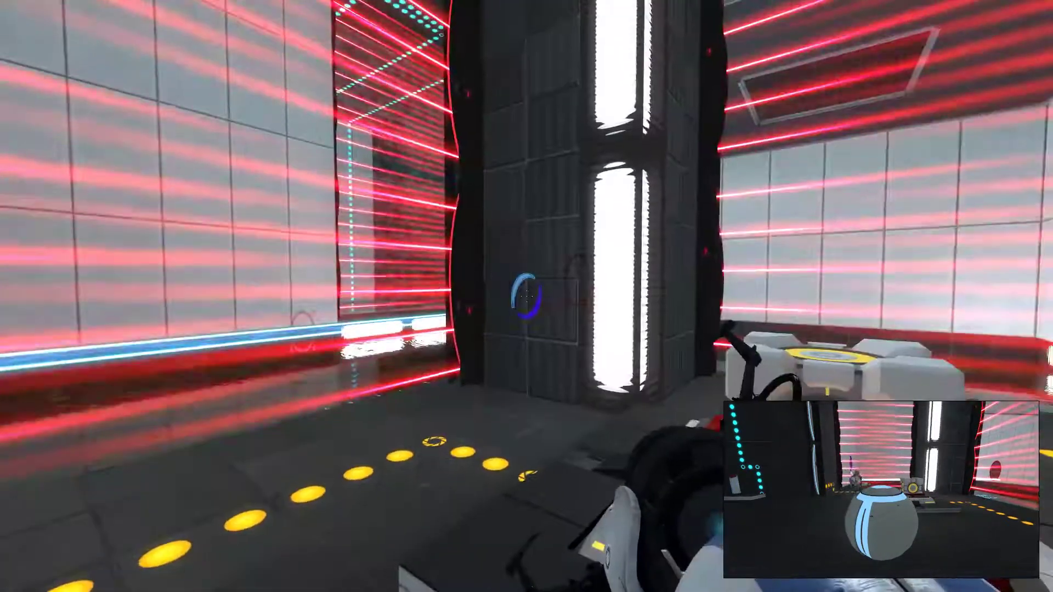
{"action": "key", "text": "w"}
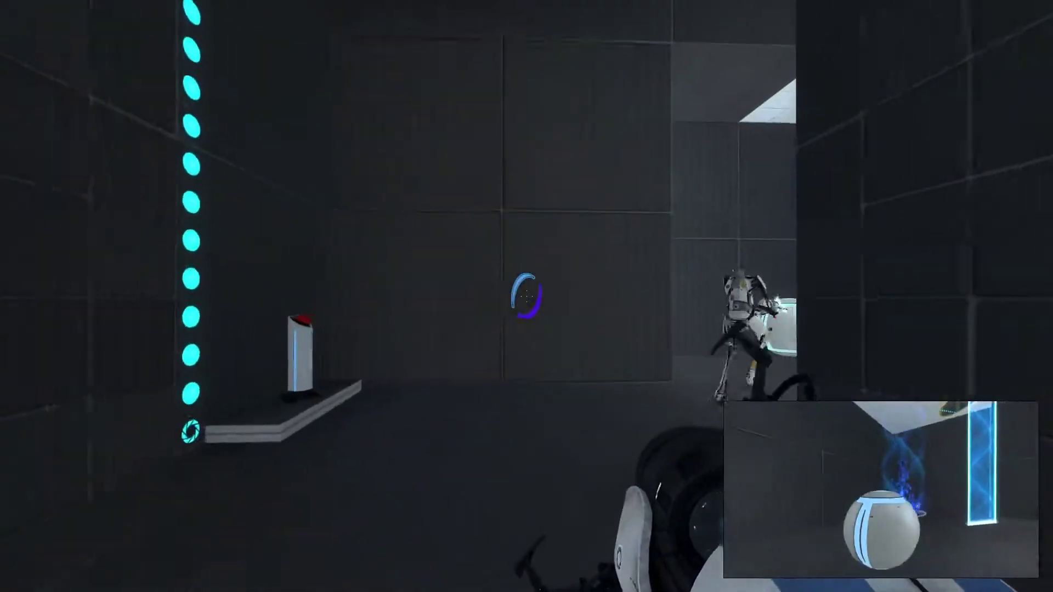
{"action": "key", "text": "w"}
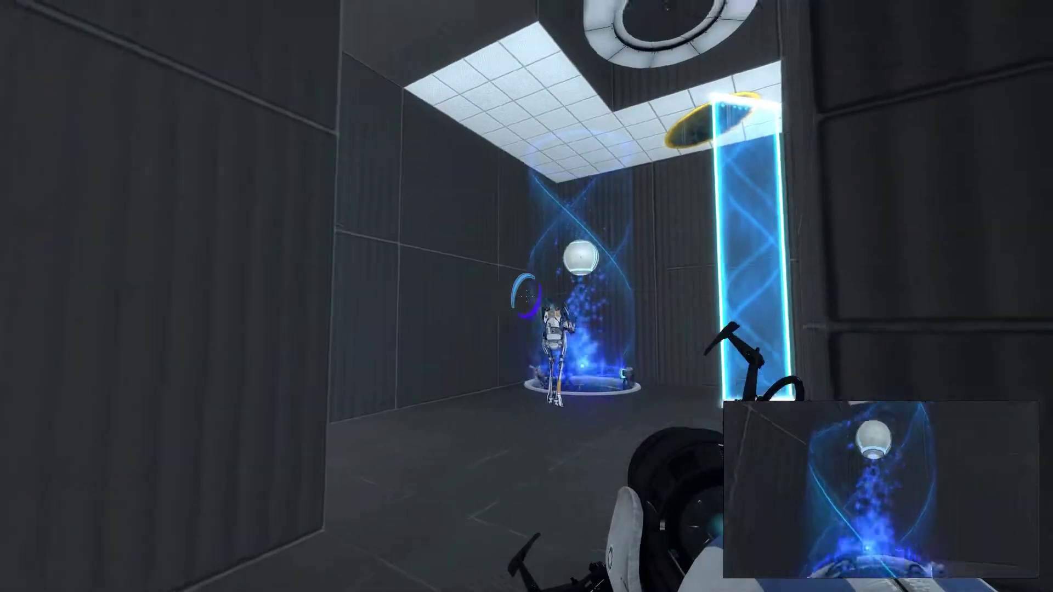
{"action": "key", "text": "w"}
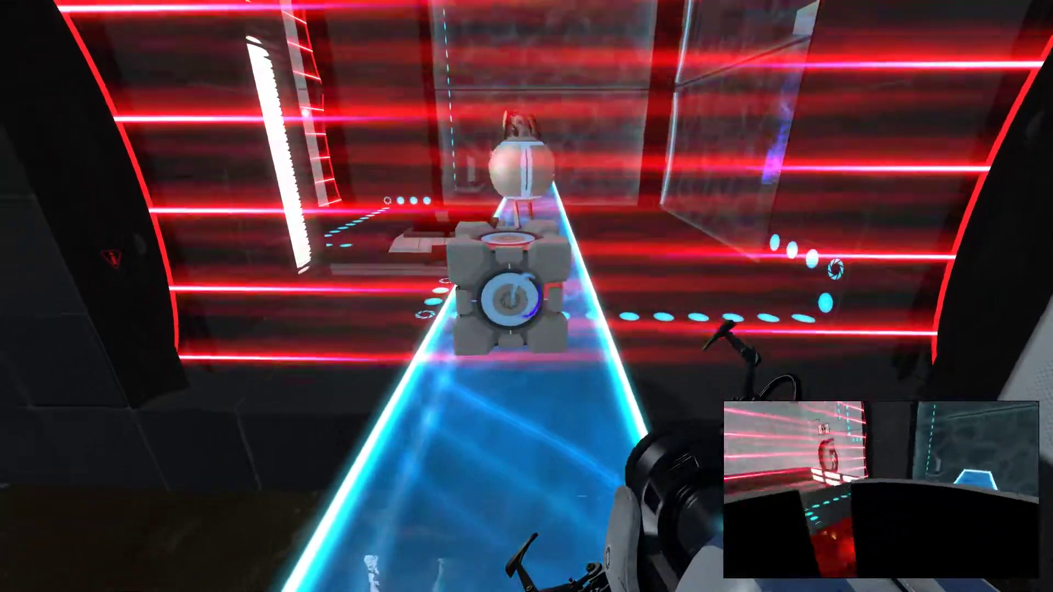
- Carry the cube through the purple and blue portals onto the light bridge
{"action": "left_click", "coordinate": [526, 296]}
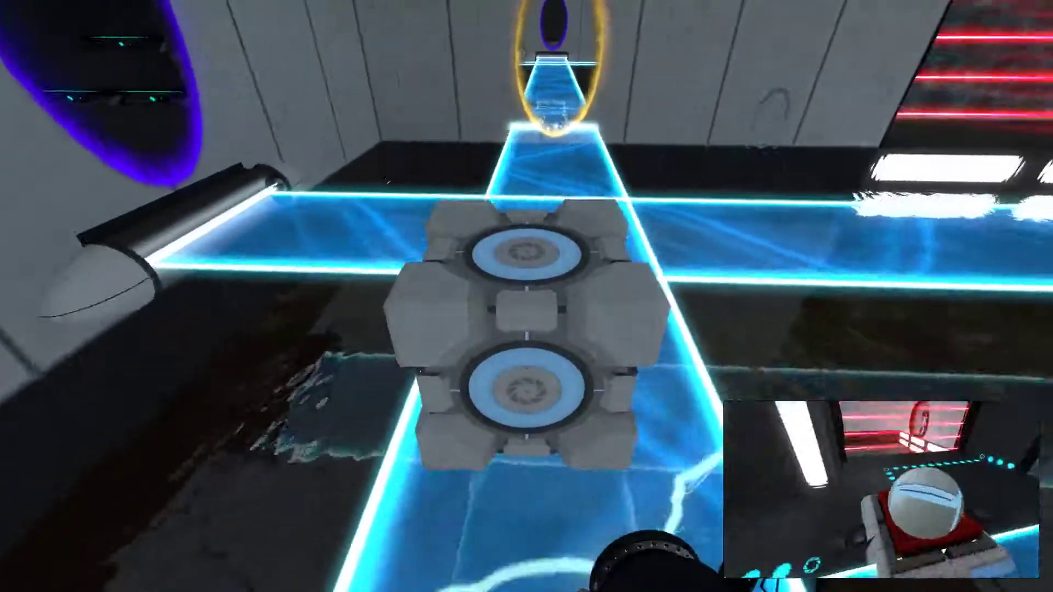
{"action": "key", "text": "w"}
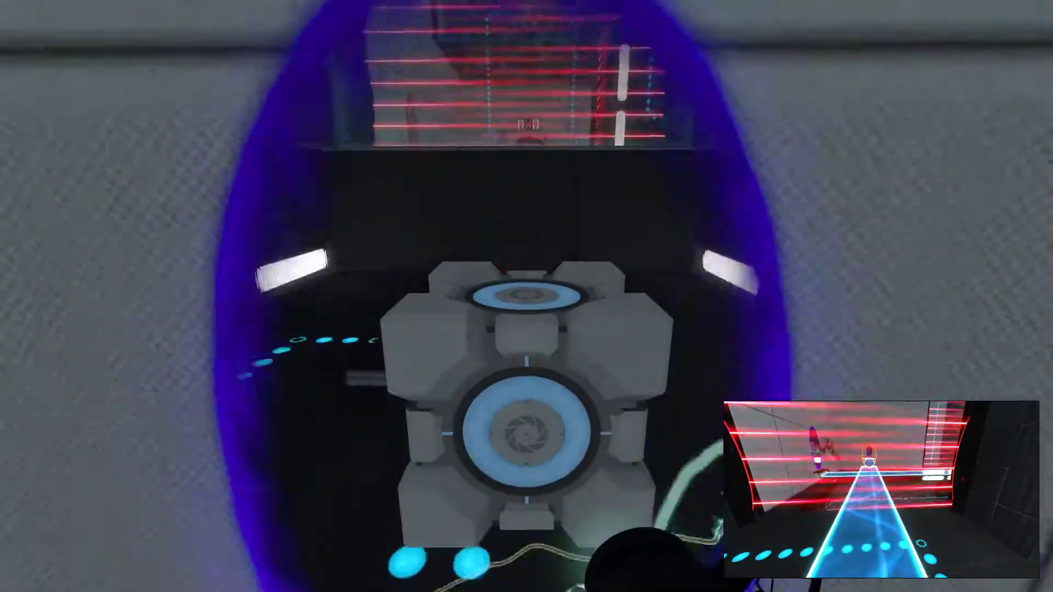
{"action": "key", "text": "w"}
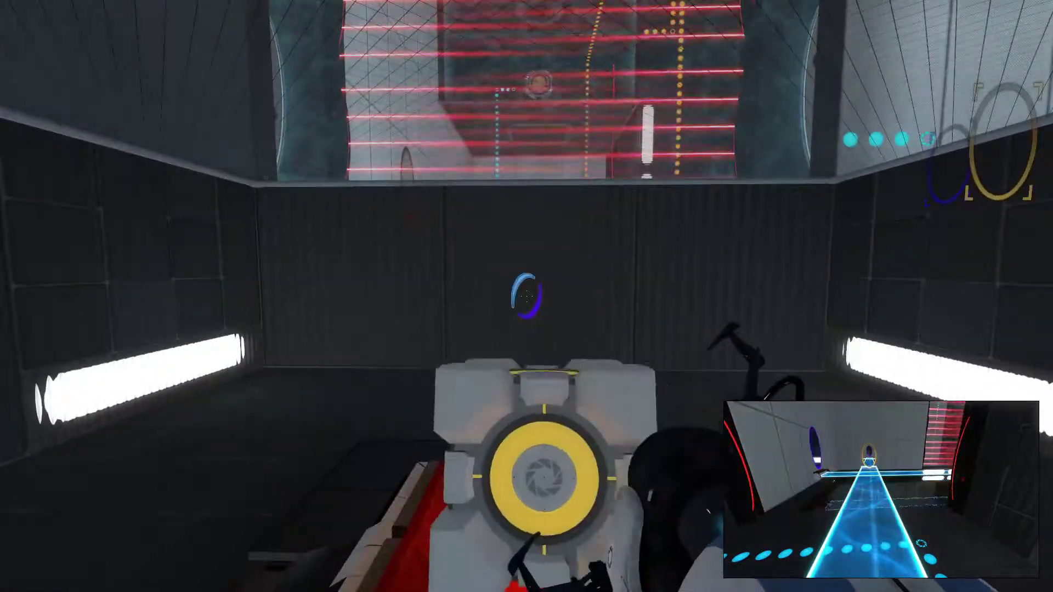
{"action": "key", "text": "w"}
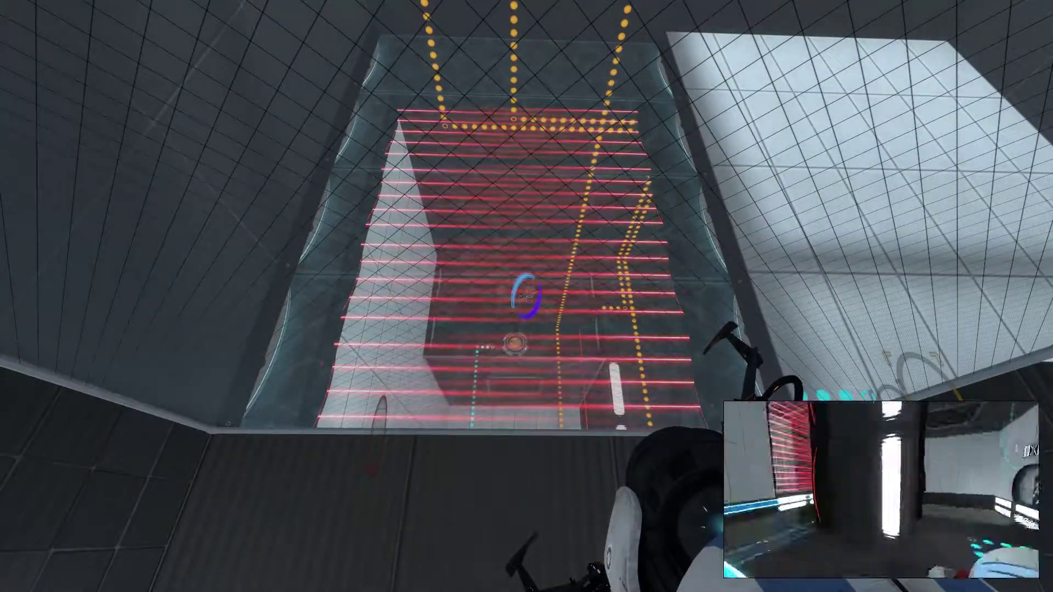
{"action": "key", "text": "w"}
{"action": "key", "text": "w"}
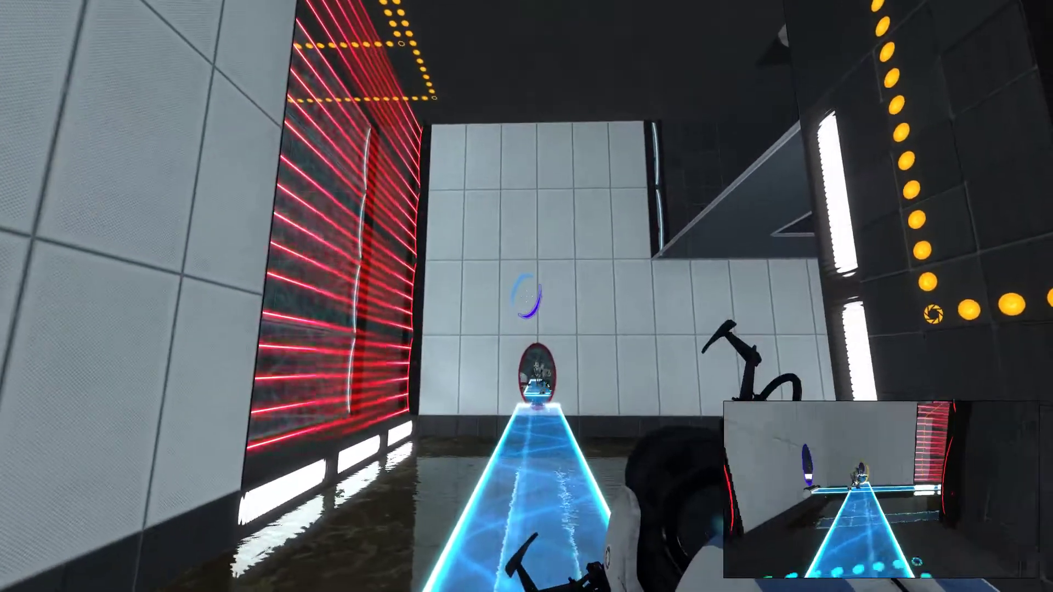
- Survey the laser field, pillars and red-portal wall from the light bridge
{"action": "key", "text": "w"}
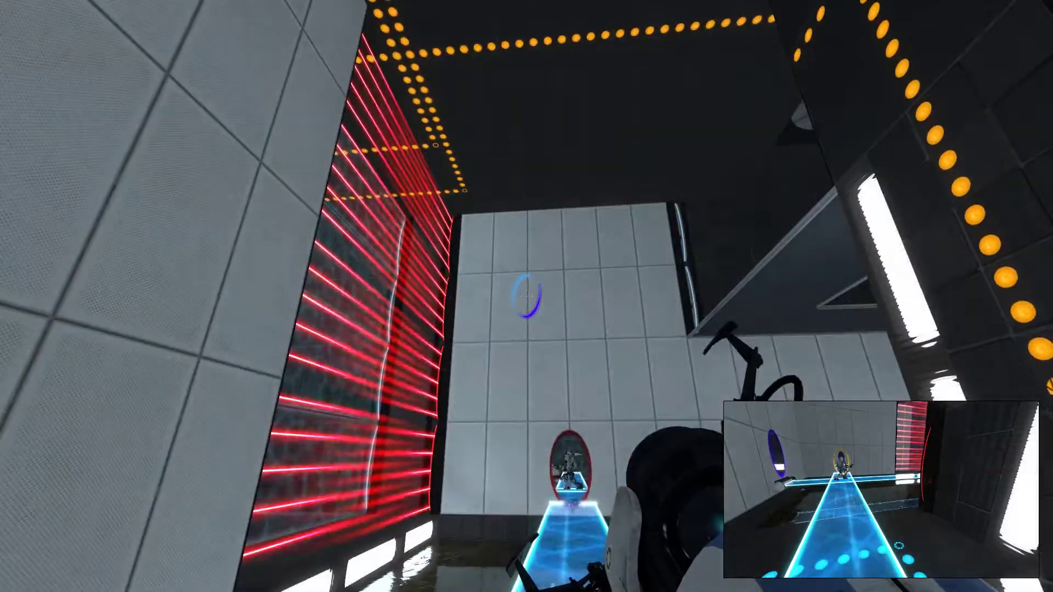
{"action": "key", "text": "w"}
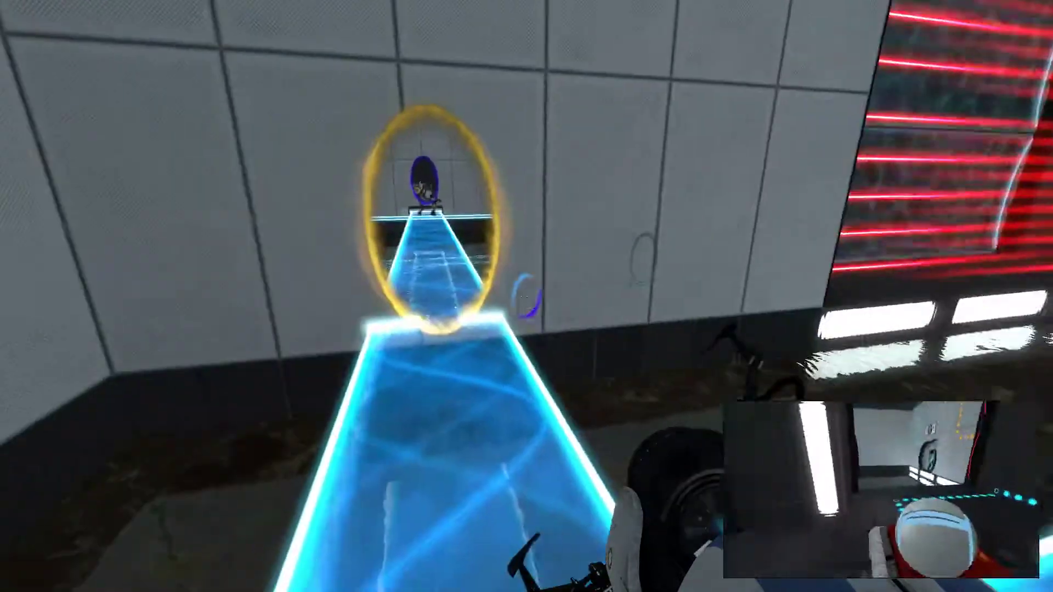
{"action": "key", "text": "w"}
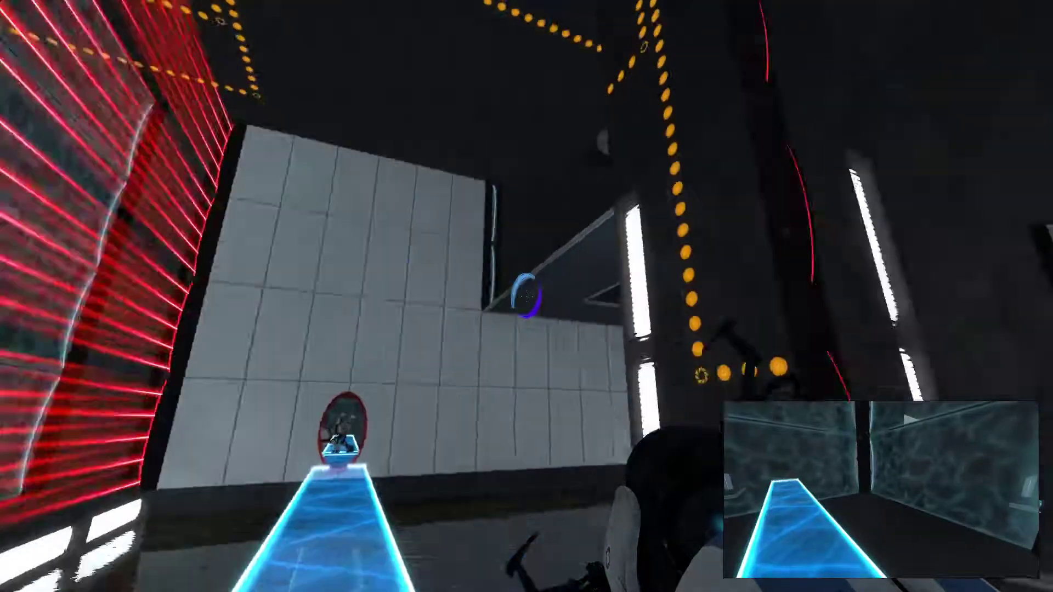
{"action": "key", "text": "w"}
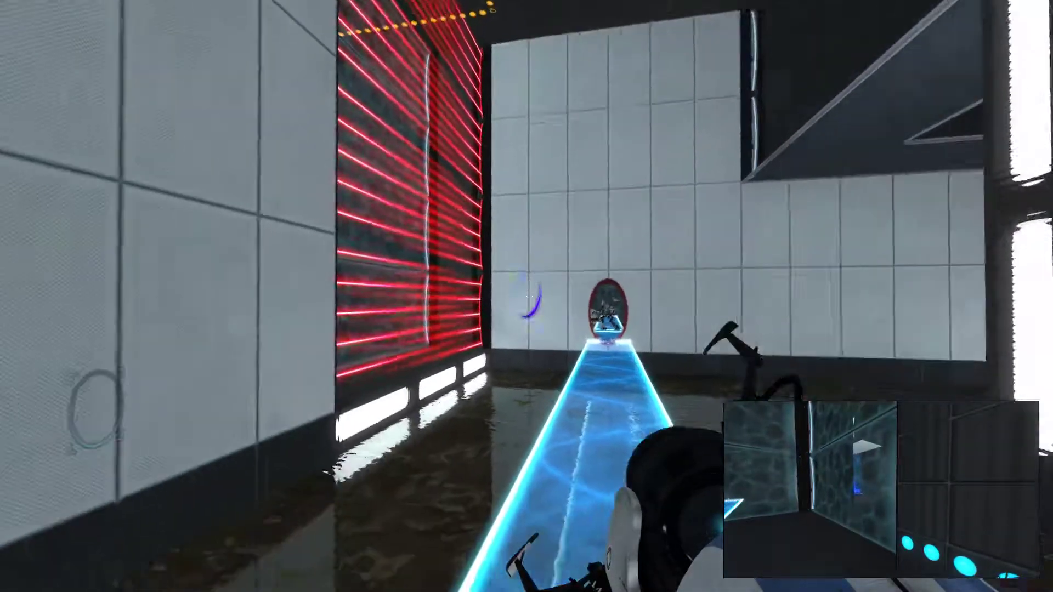
{"action": "key", "text": "w"}
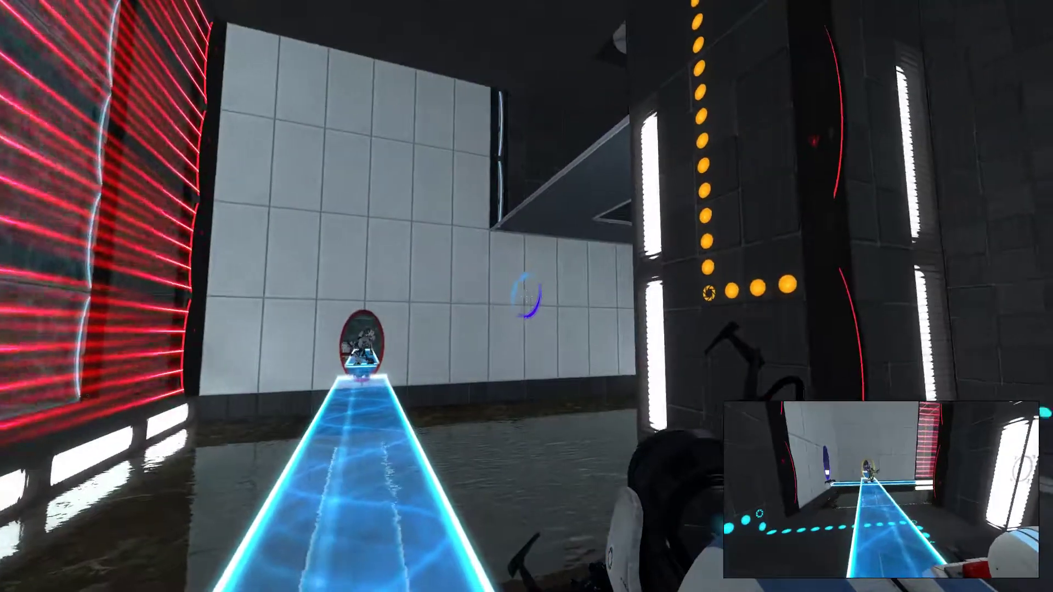
{"action": "key", "text": "w"}
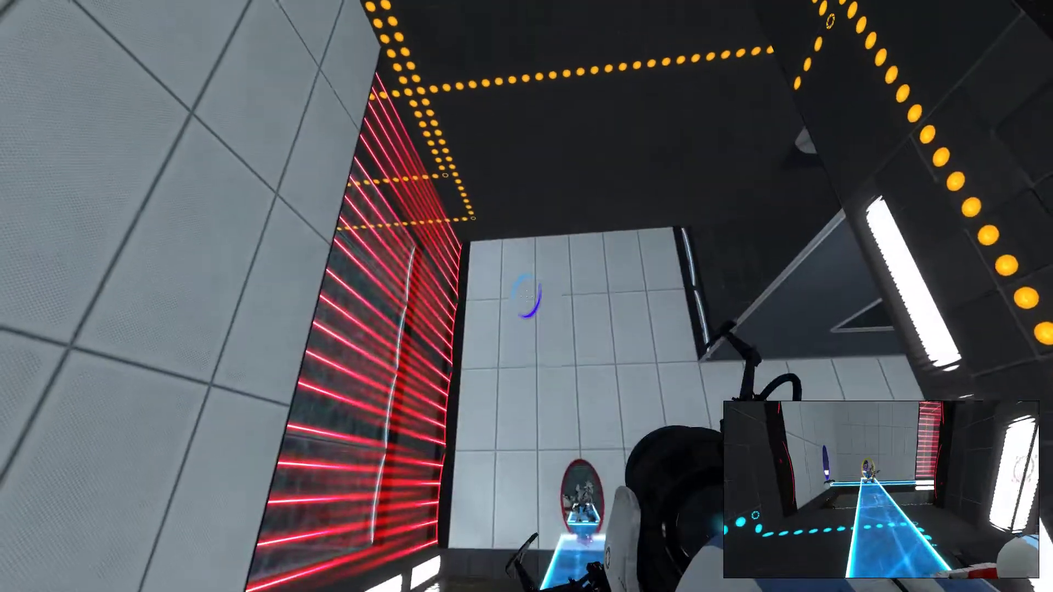
{"action": "key", "text": "w"}
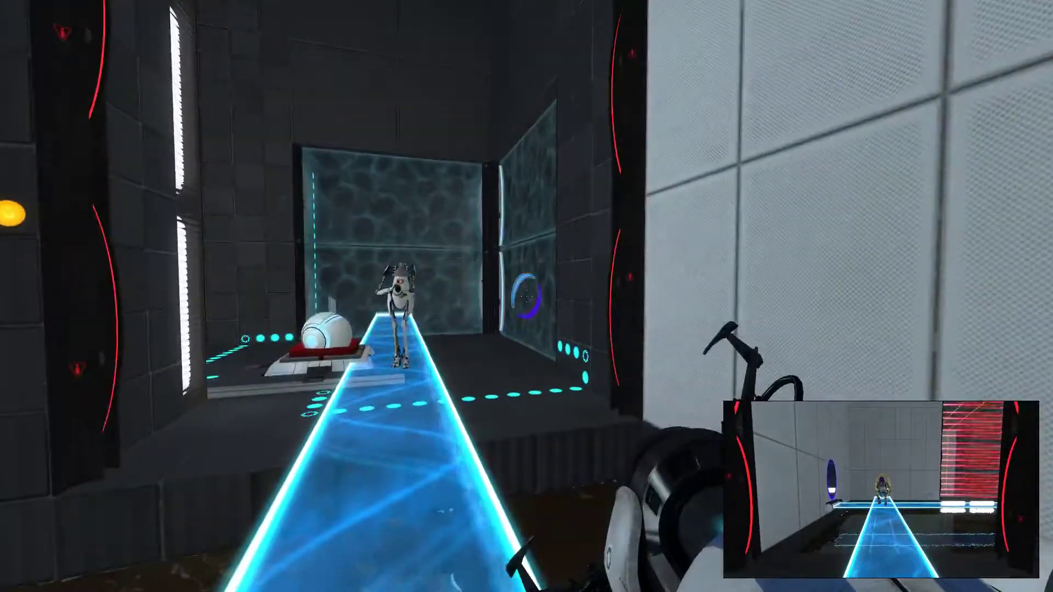
{"action": "key", "text": "w"}
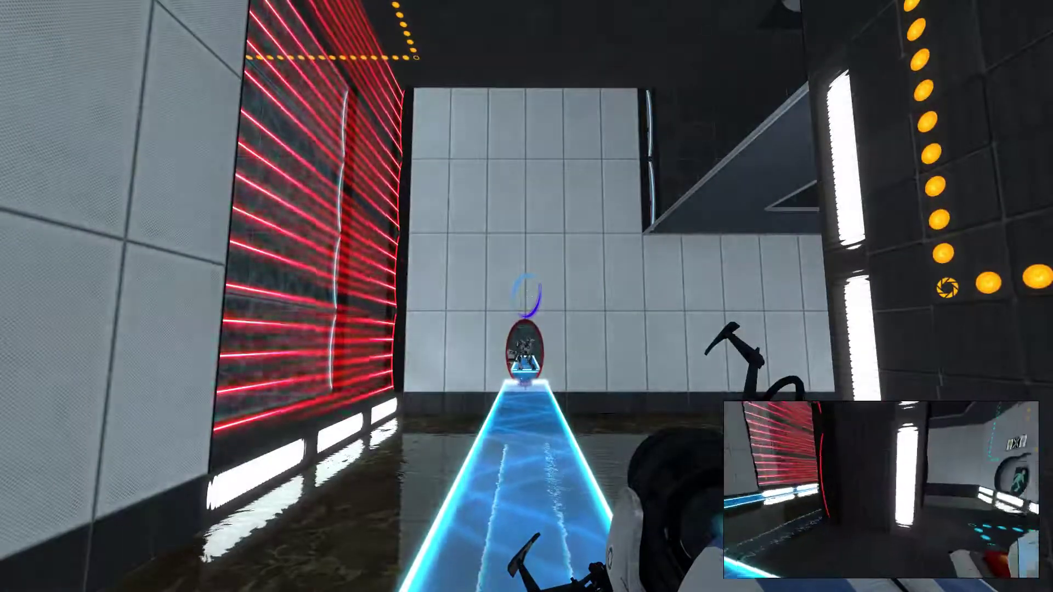
{"action": "key", "text": "w"}
{"action": "key", "text": "w"}
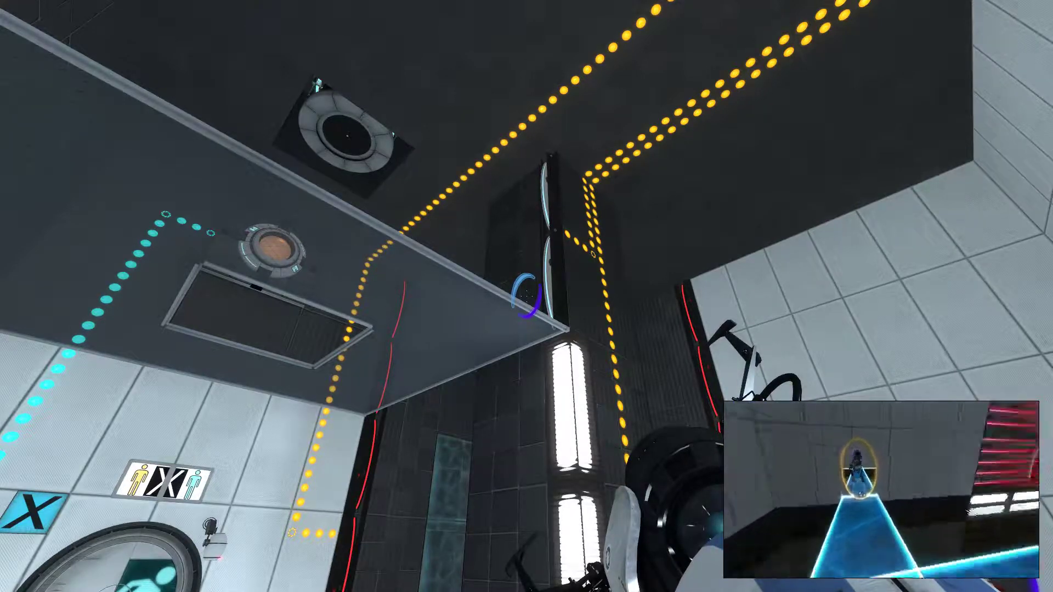
- Cross through the purple portal onto the bridge and place a portal for a new bridge
{"action": "left_click_drag", "start_coordinate": [526, 296], "coordinate": [527, 296]}
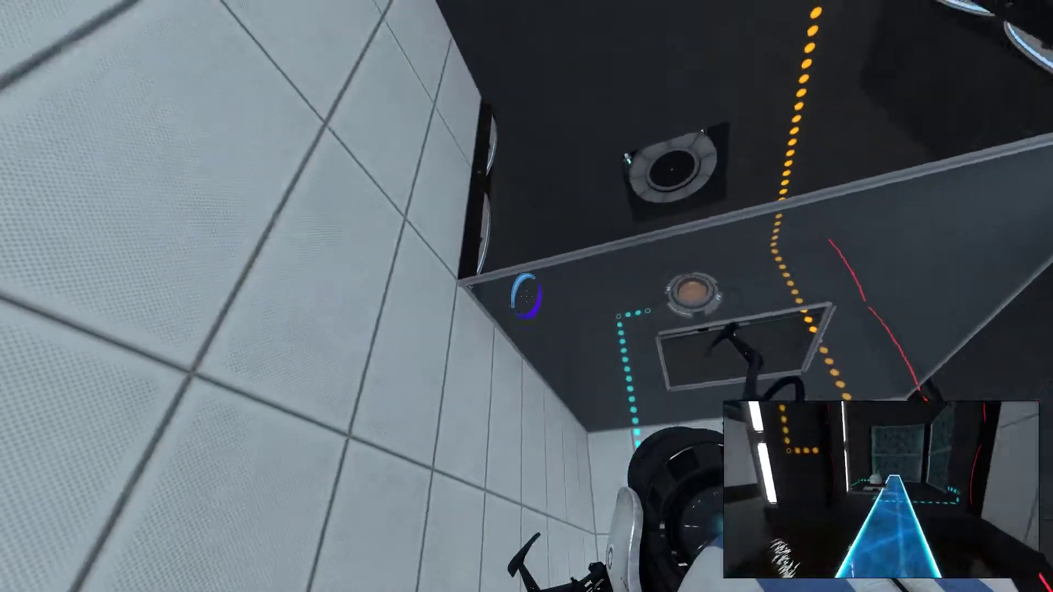
{"action": "left_click_drag", "start_coordinate": [526, 297], "coordinate": [527, 296]}
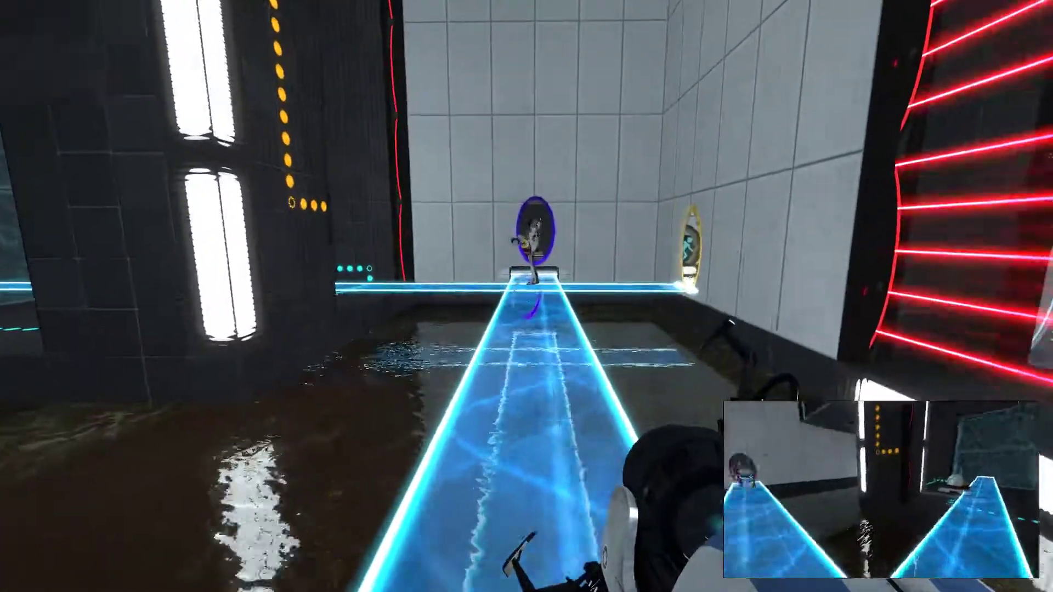
{"action": "key", "text": "w"}
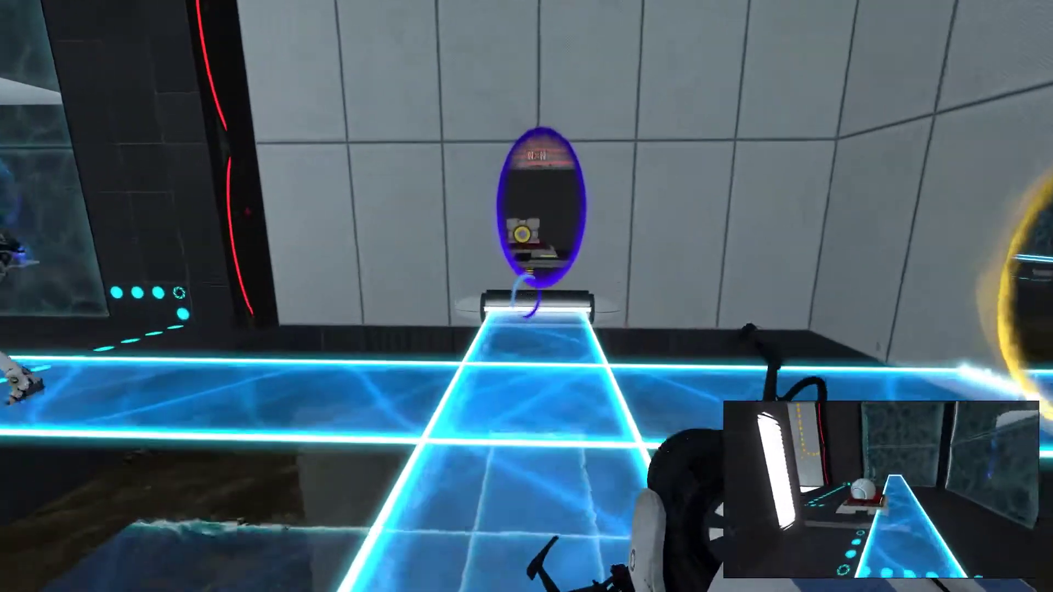
{"action": "key", "text": "w"}
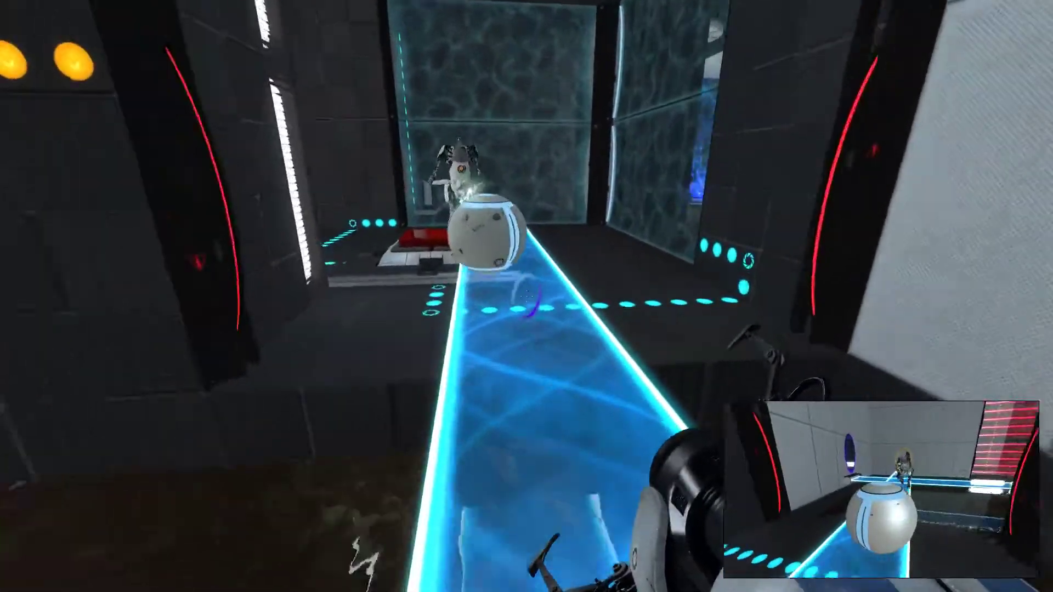
{"action": "key", "text": "w"}
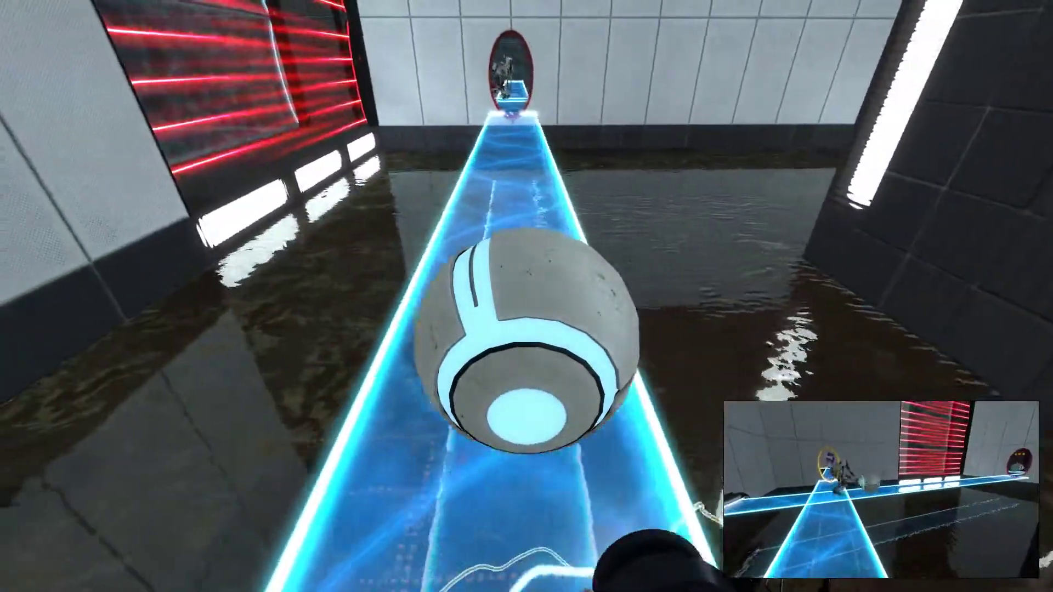
{"action": "key", "text": "w"}
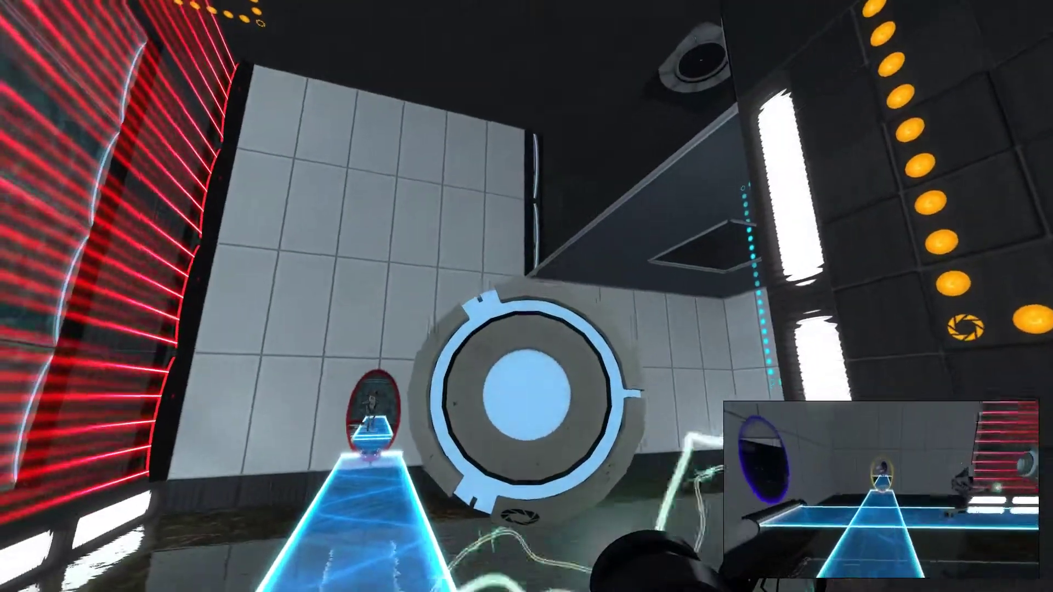
{"action": "key", "text": "w"}
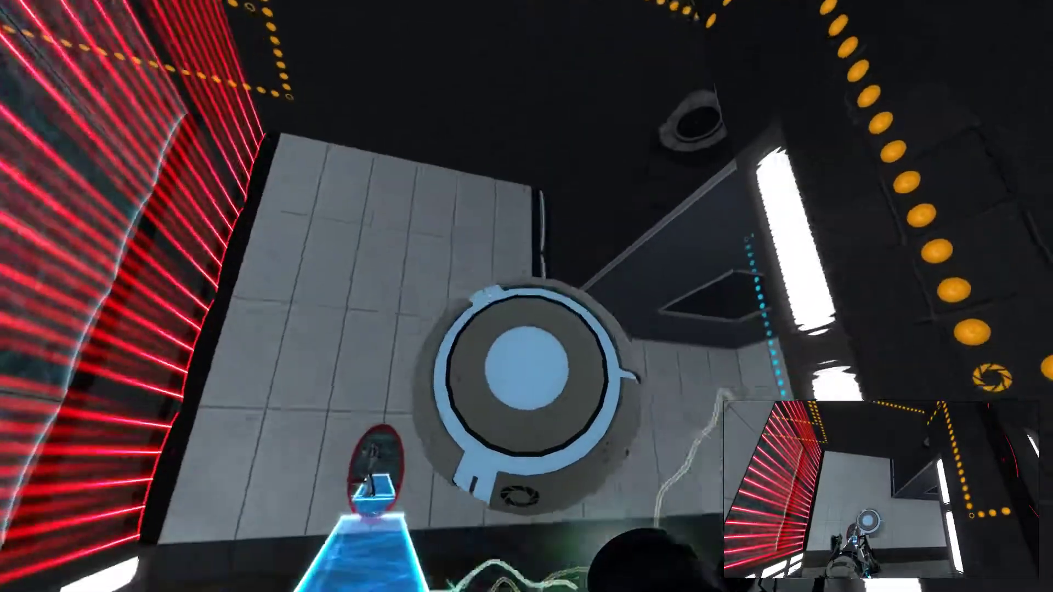
{"action": "left_click", "coordinate": [527, 296]}
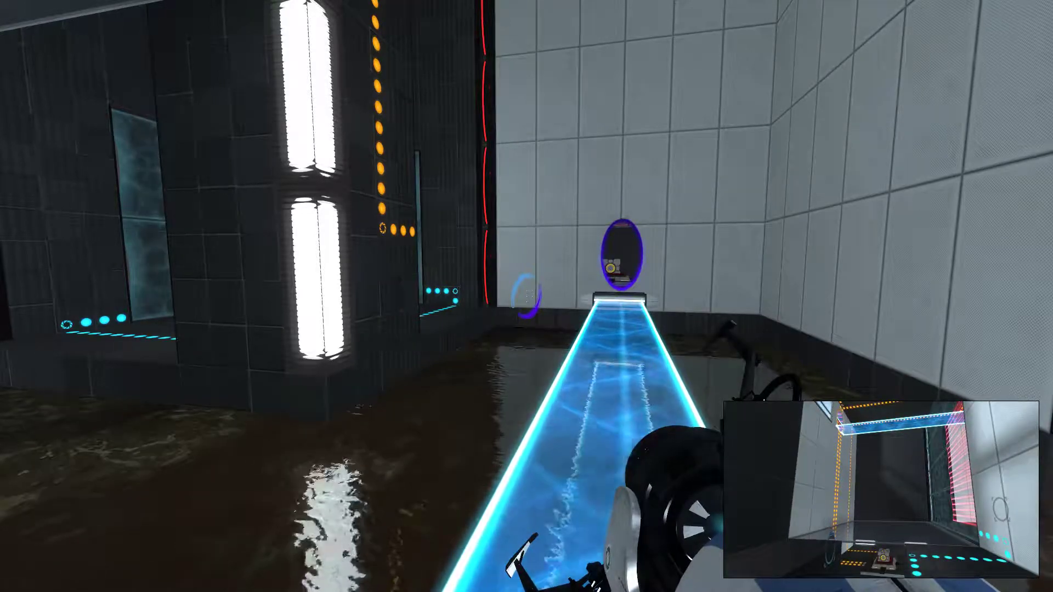
- Ping the wall for the partner, extend the bridge with a purple portal, and drop the cube onto the platform
{"action": "key", "text": "w"}
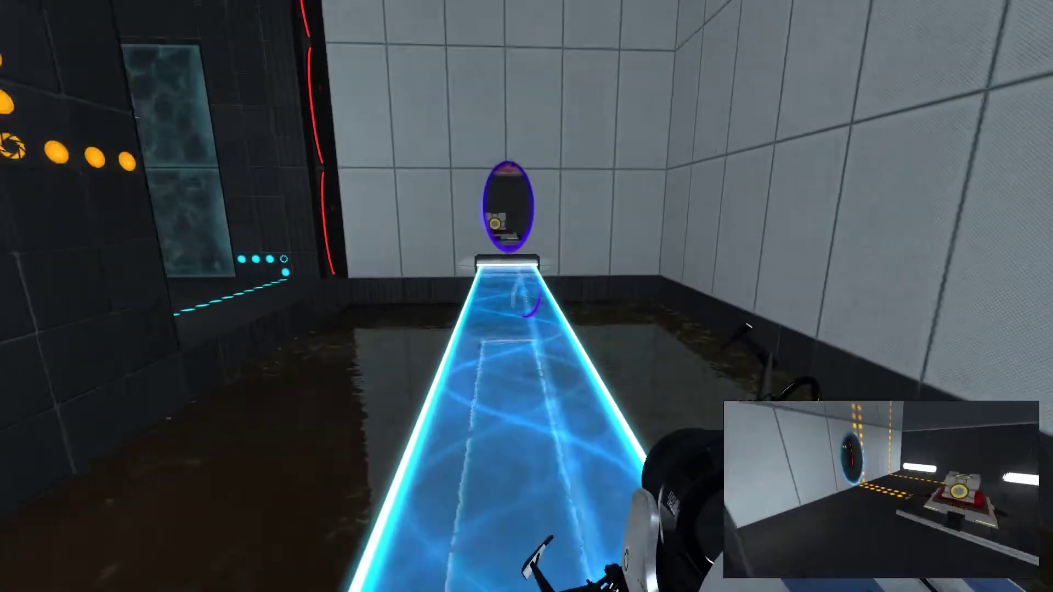
{"action": "key", "text": "w"}
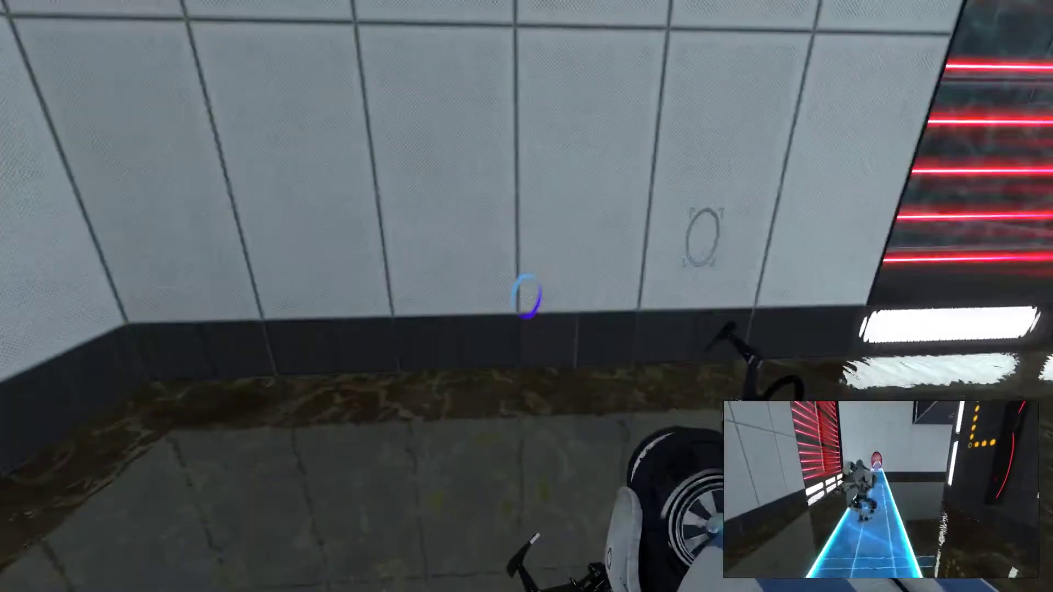
{"action": "key", "text": "f"}
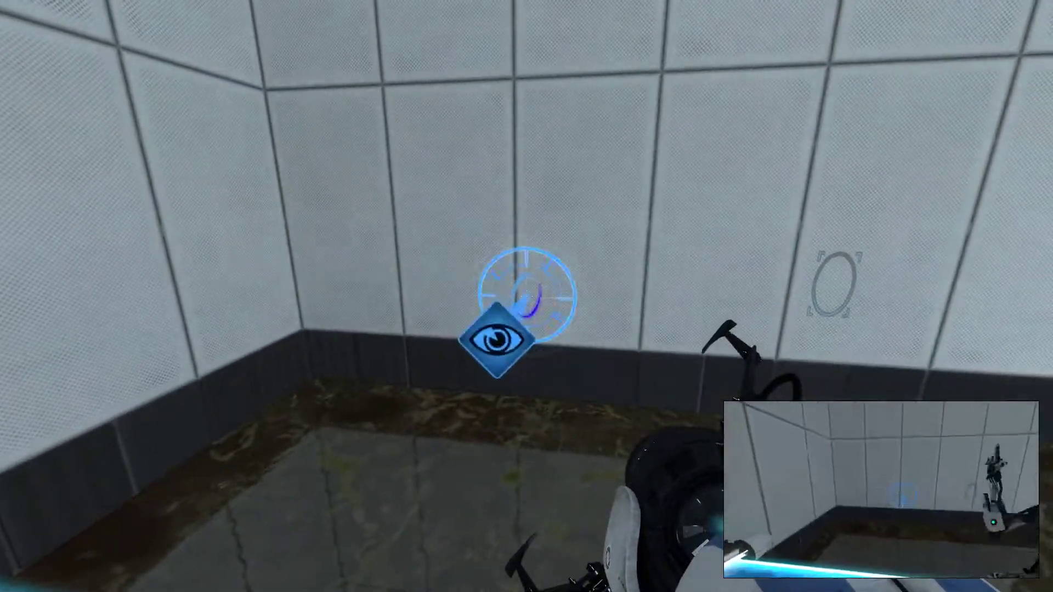
{"action": "left_click", "coordinate": [527, 296]}
{"action": "left_click_drag", "start_coordinate": [526, 296], "coordinate": [246, 297]}
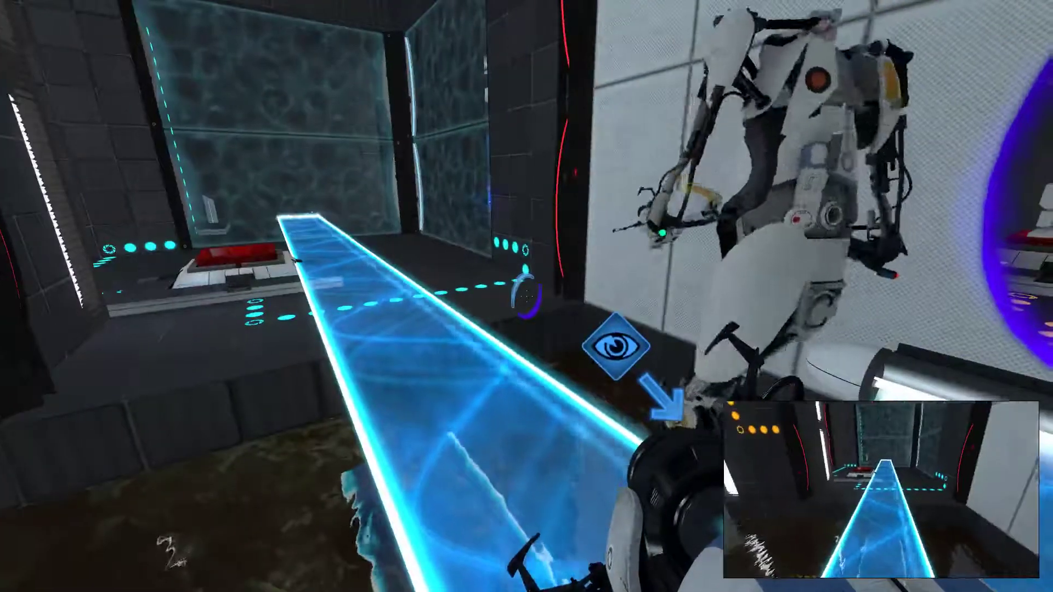
{"action": "key", "text": "w"}
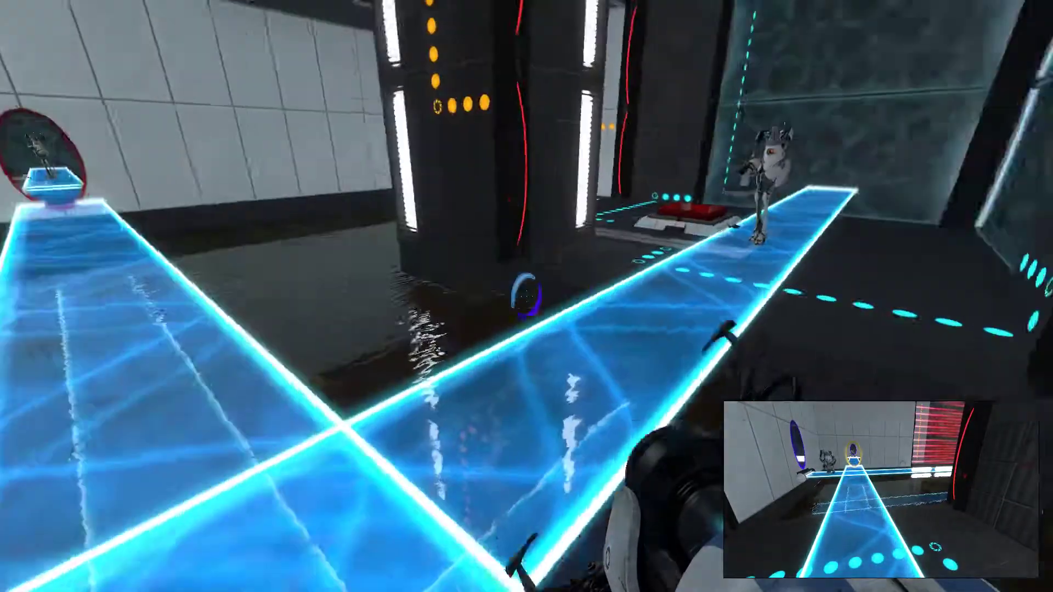
{"action": "left_click_drag", "start_coordinate": [527, 296], "coordinate": [247, 296]}
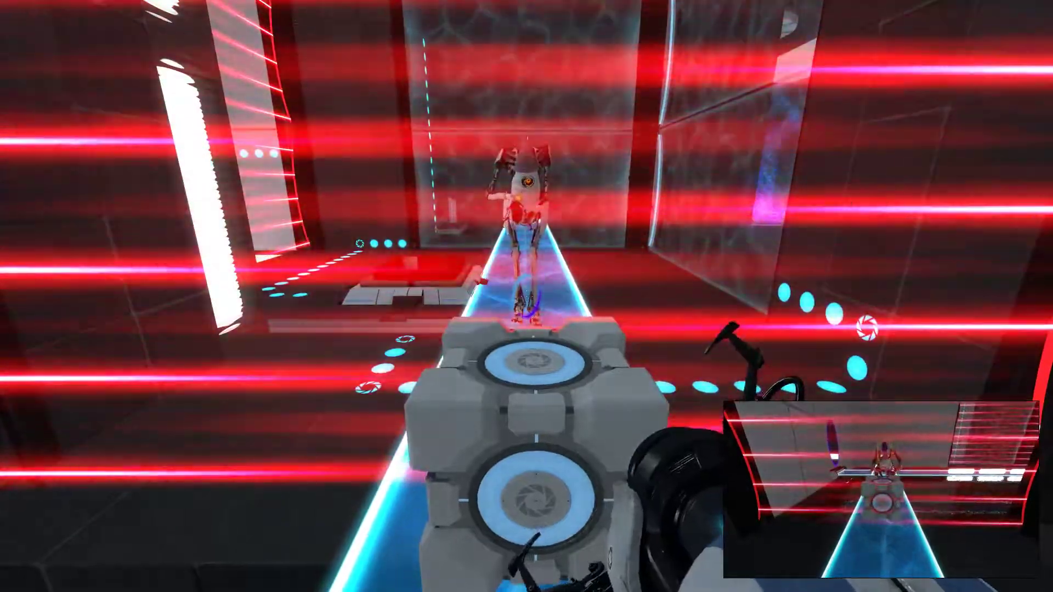
{"action": "key", "text": "e"}
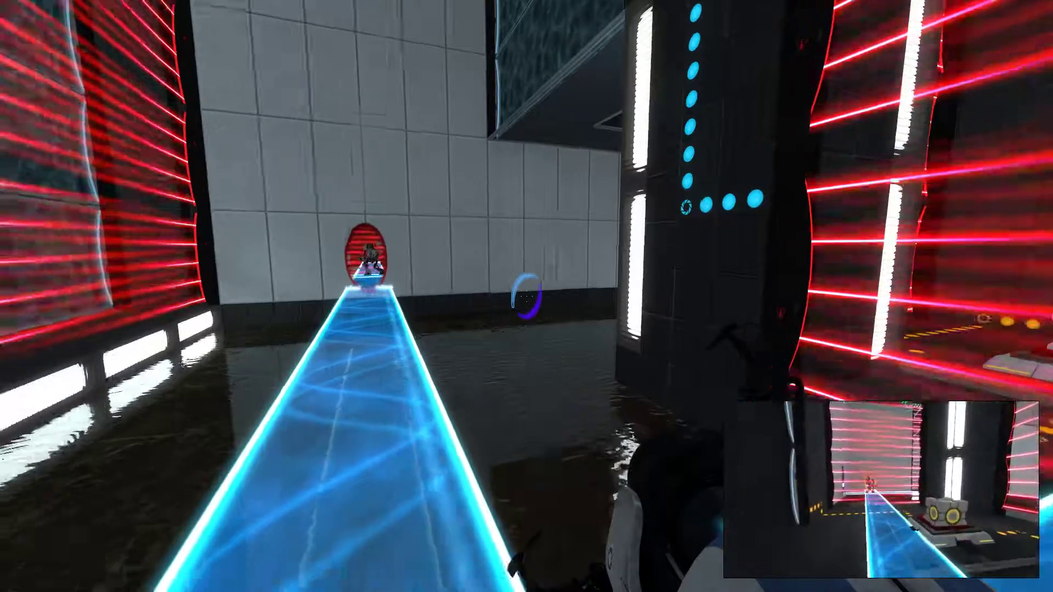
- Cross the red portal, bridge the wall gap with a blue portal, and walk on
{"action": "left_click_drag", "start_coordinate": [527, 297], "coordinate": [526, 296]}
{"action": "key", "text": "w"}
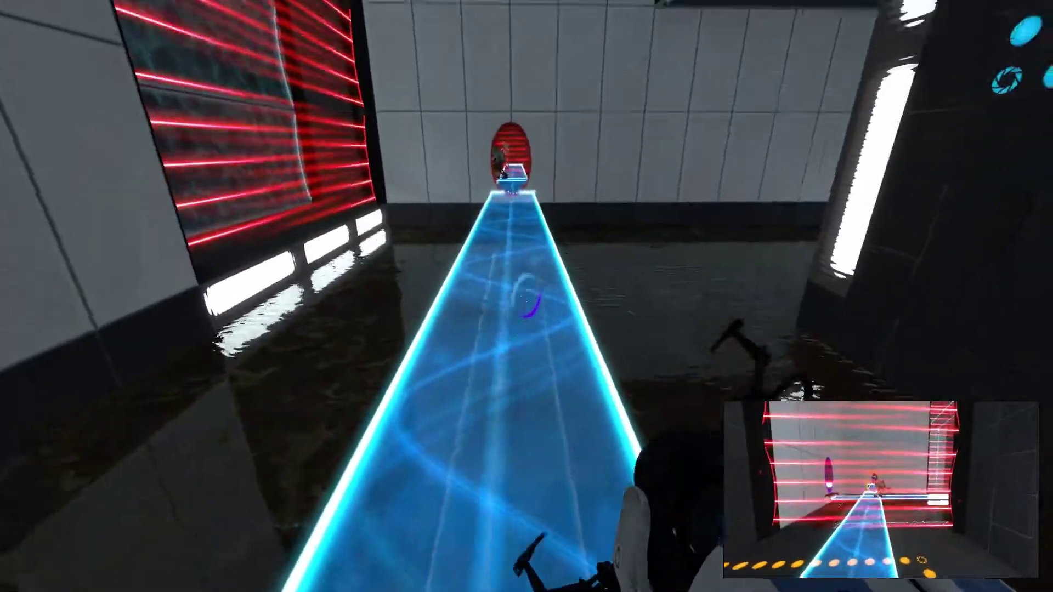
{"action": "key", "text": "w"}
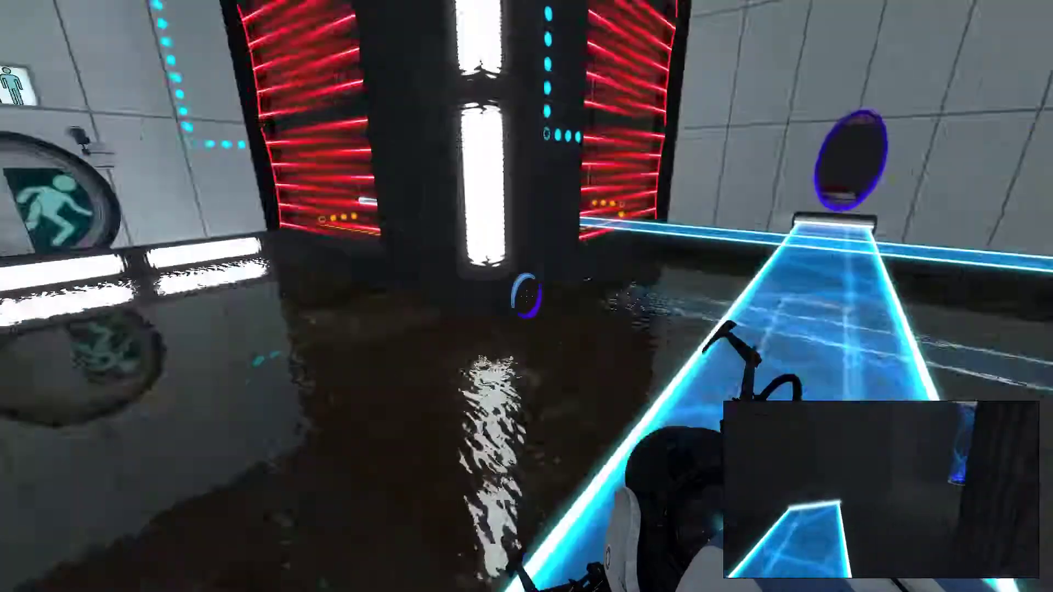
{"action": "left_click_drag", "start_coordinate": [527, 296], "coordinate": [527, 296]}
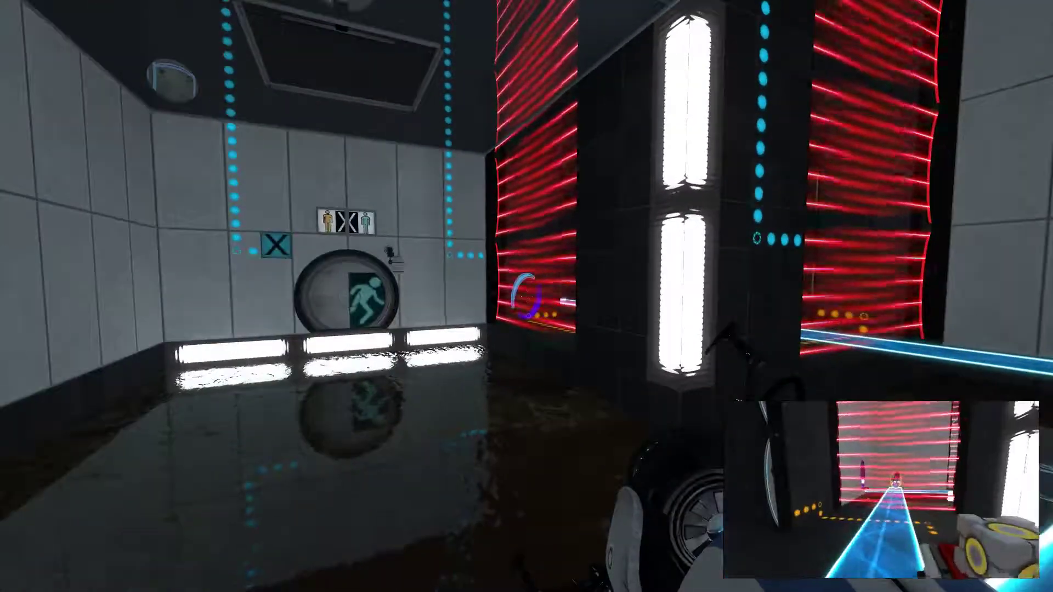
{"action": "left_click", "coordinate": [527, 296]}
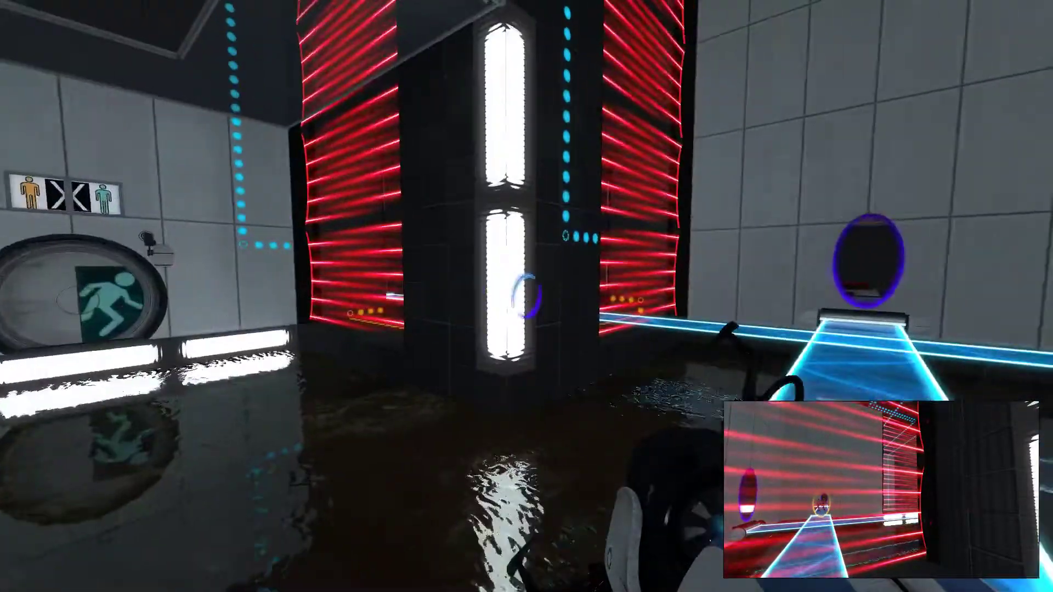
{"action": "key", "text": "w"}
{"action": "key", "text": "w"}
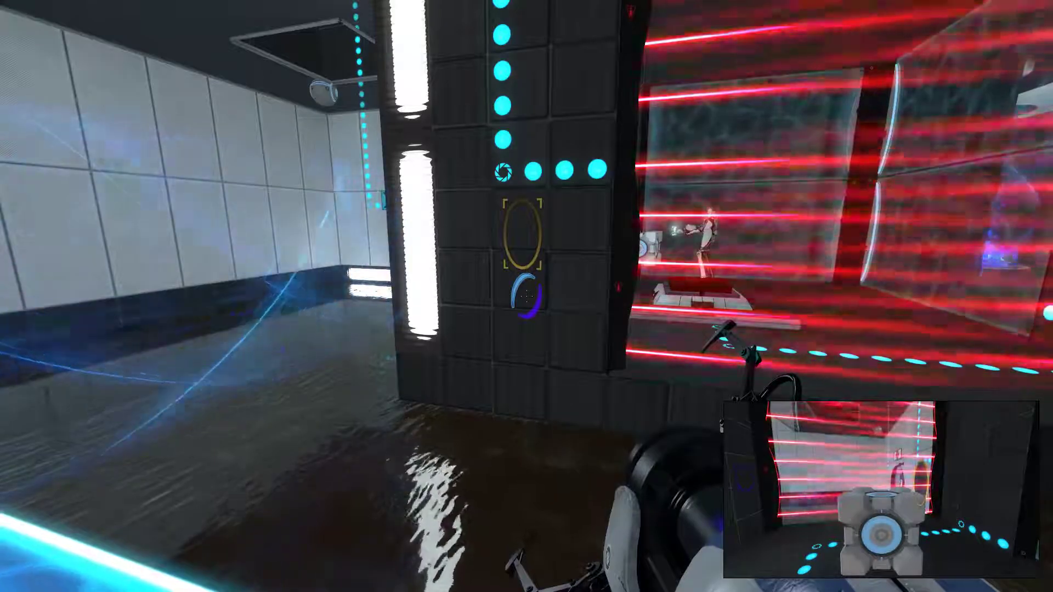
- Drop the cube onto the red button and place a portal on the white wall
{"action": "left_click_drag", "start_coordinate": [527, 296], "coordinate": [165, 296]}
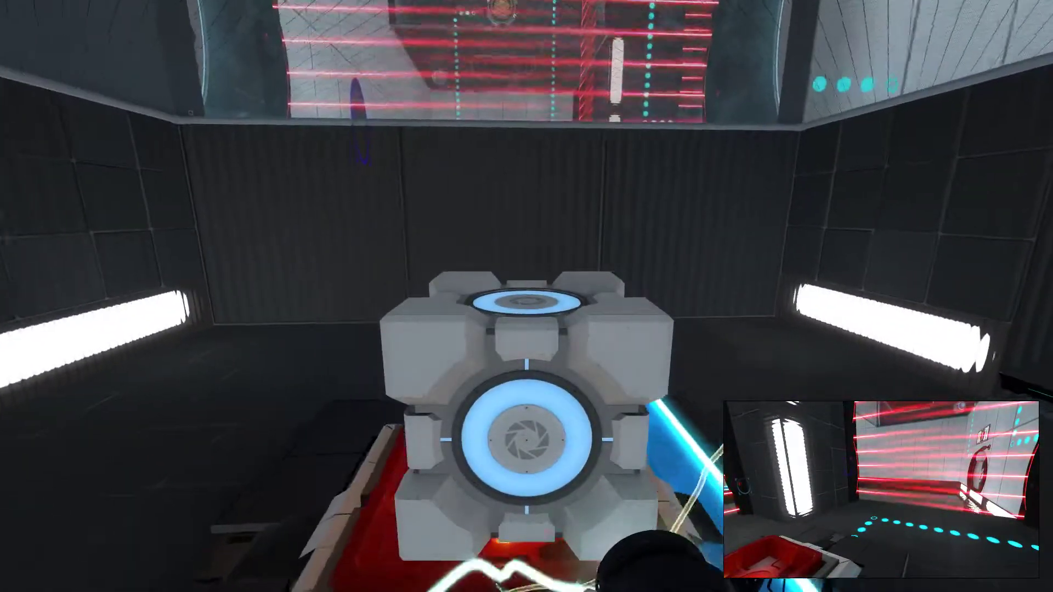
{"action": "left_click", "coordinate": [527, 297]}
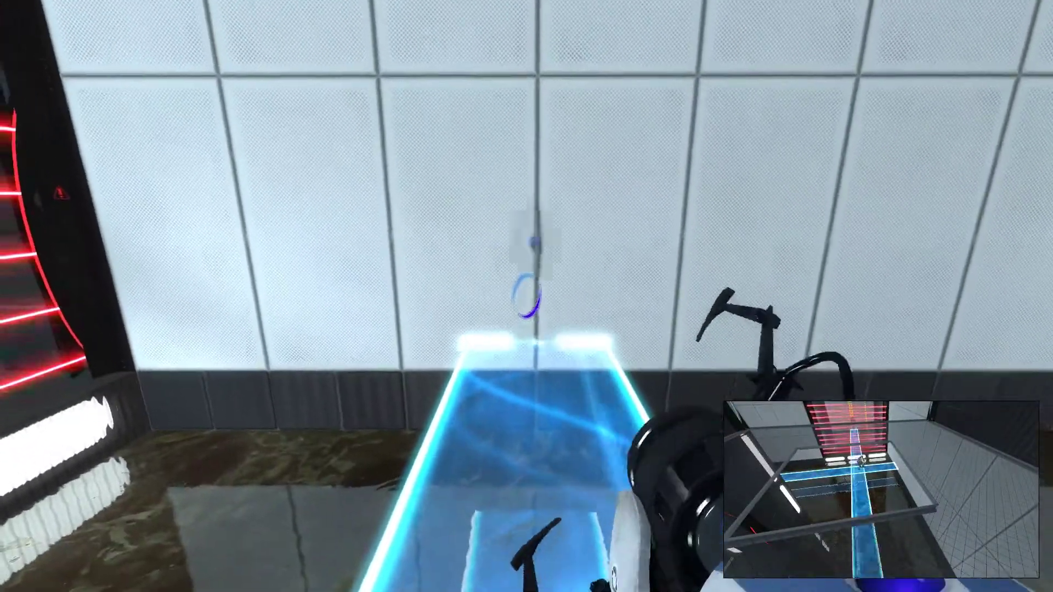
{"action": "right_click", "coordinate": [527, 296]}
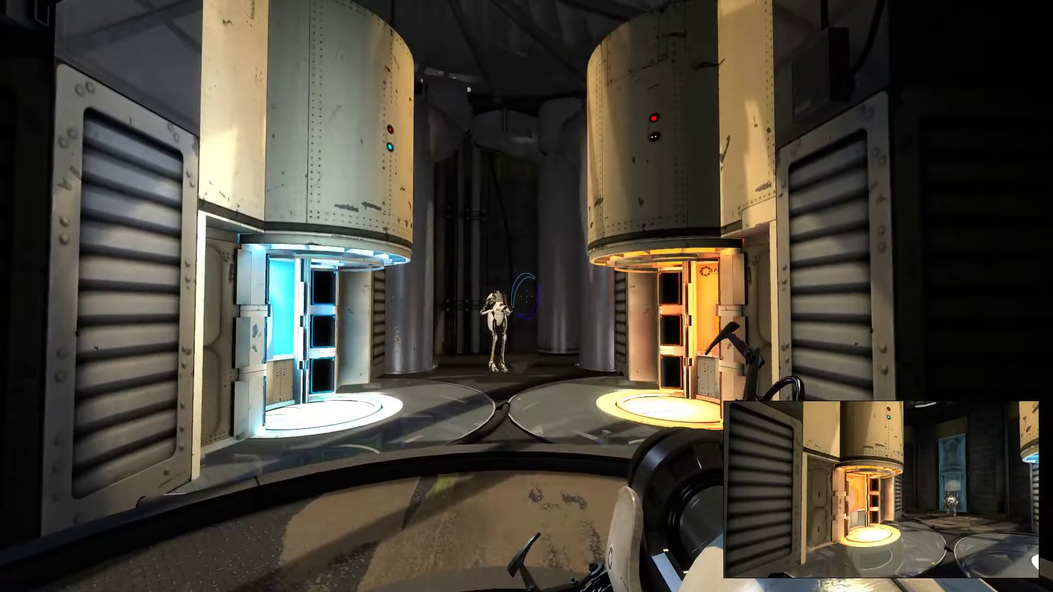
- From the pause menu, open Evaluate Test Chamber and change the rating from thumbs-down to thumbs-up
{"action": "key", "text": "Escape"}
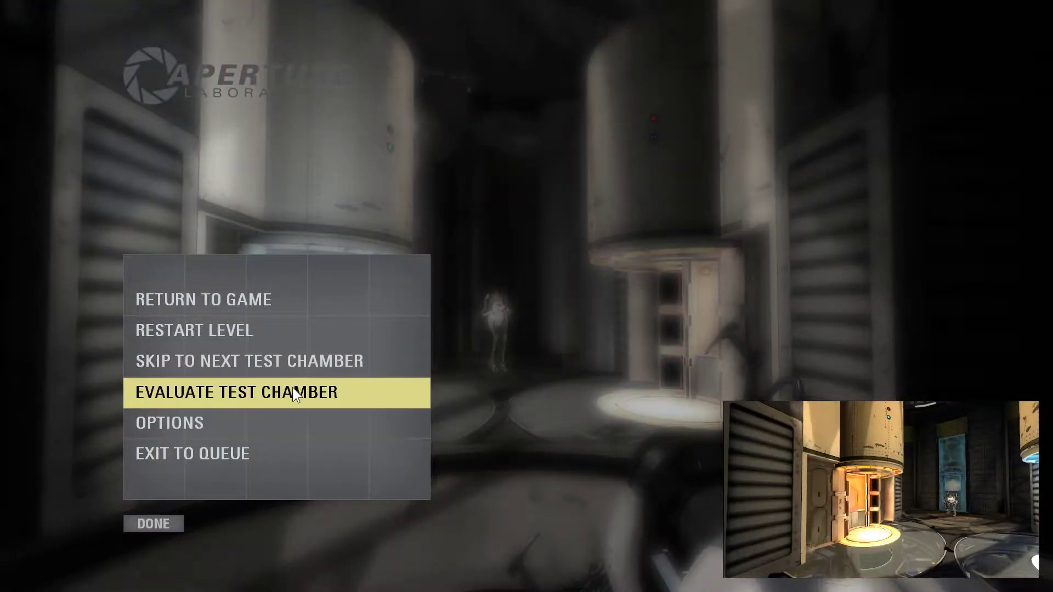
{"action": "left_click", "coordinate": [290, 389]}
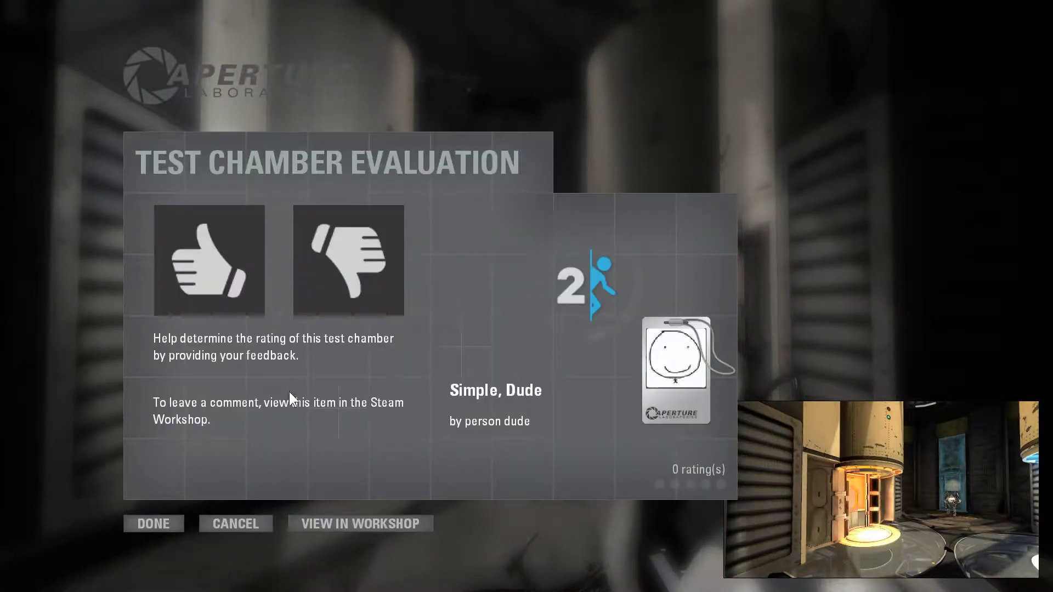
{"action": "left_click", "coordinate": [325, 271]}
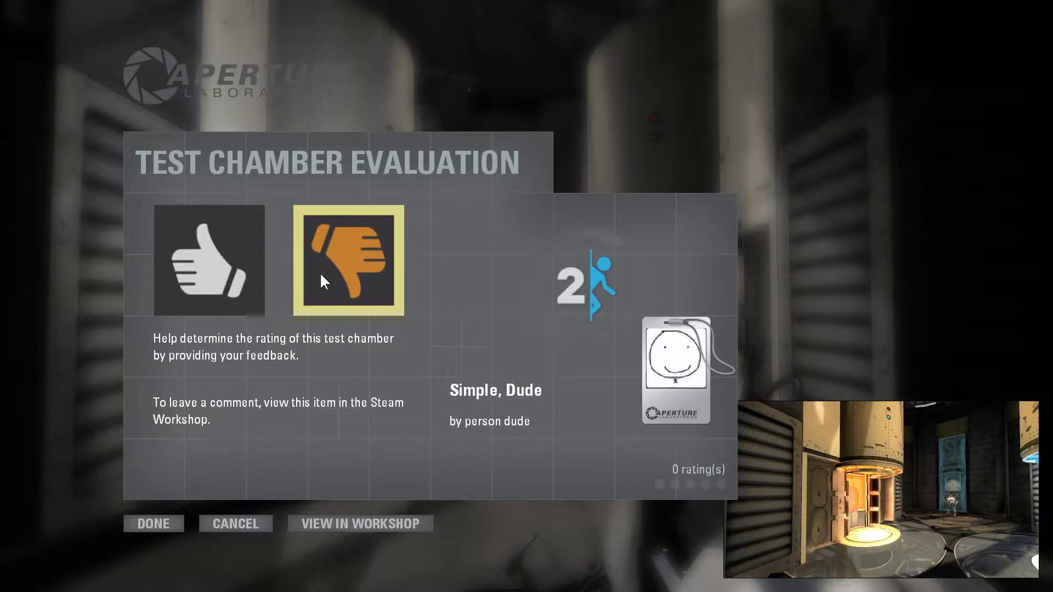
{"action": "left_click", "coordinate": [204, 284]}
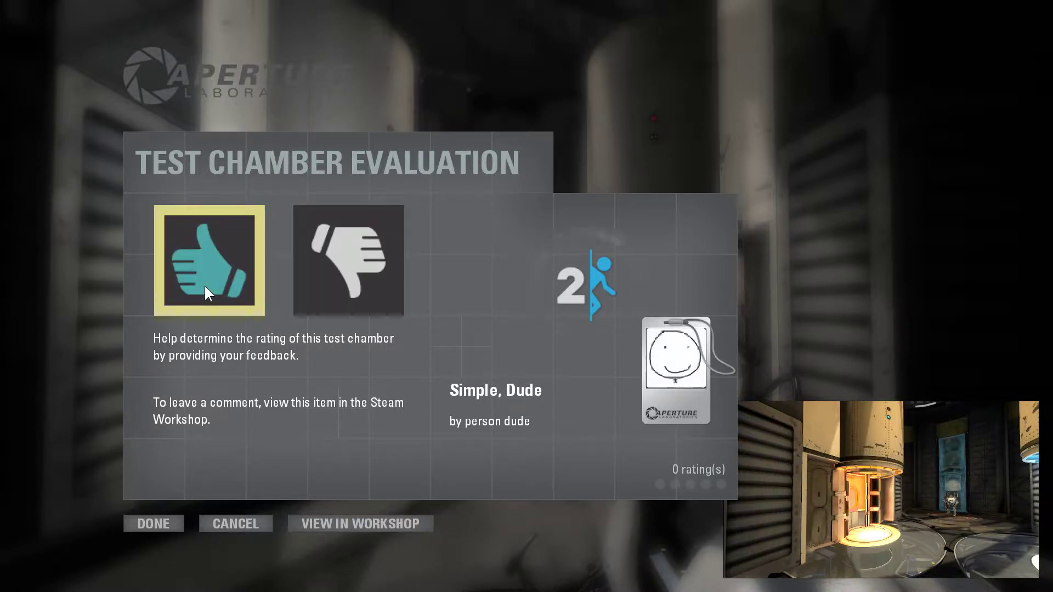